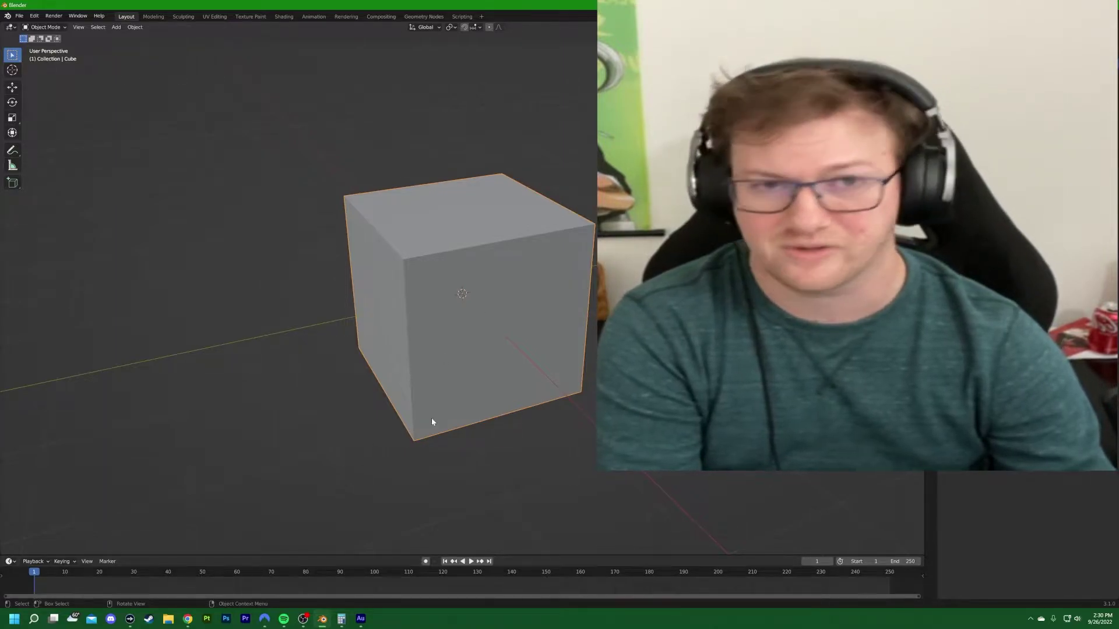
View the Screencast-Keys releases page on GitHub in the browser and return to Blender.
left_click(264, 619)
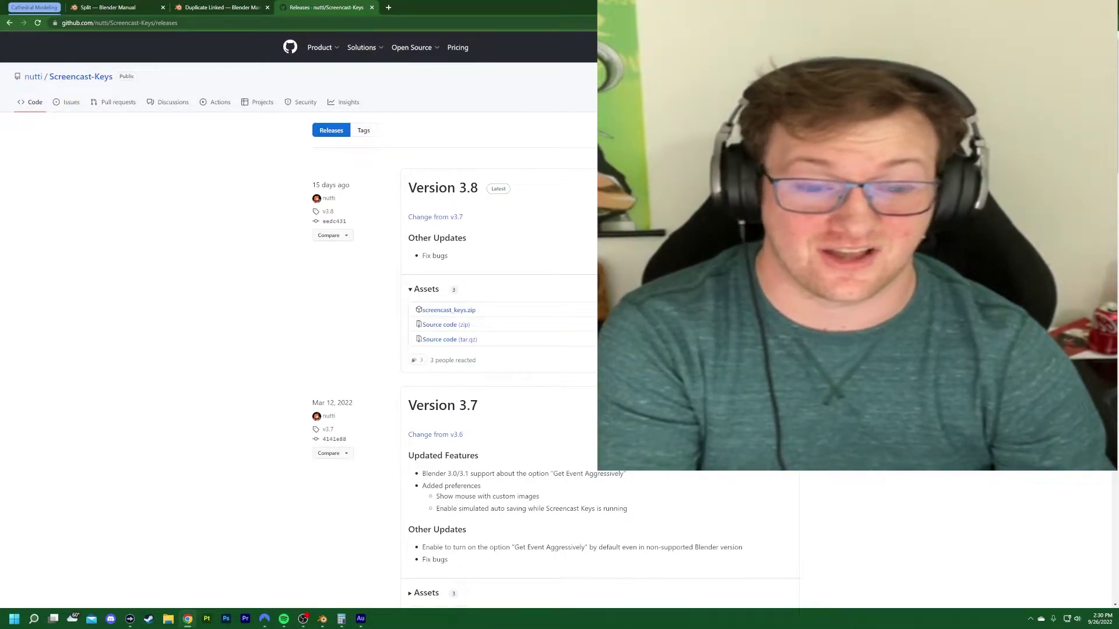
key("alt+Tab")
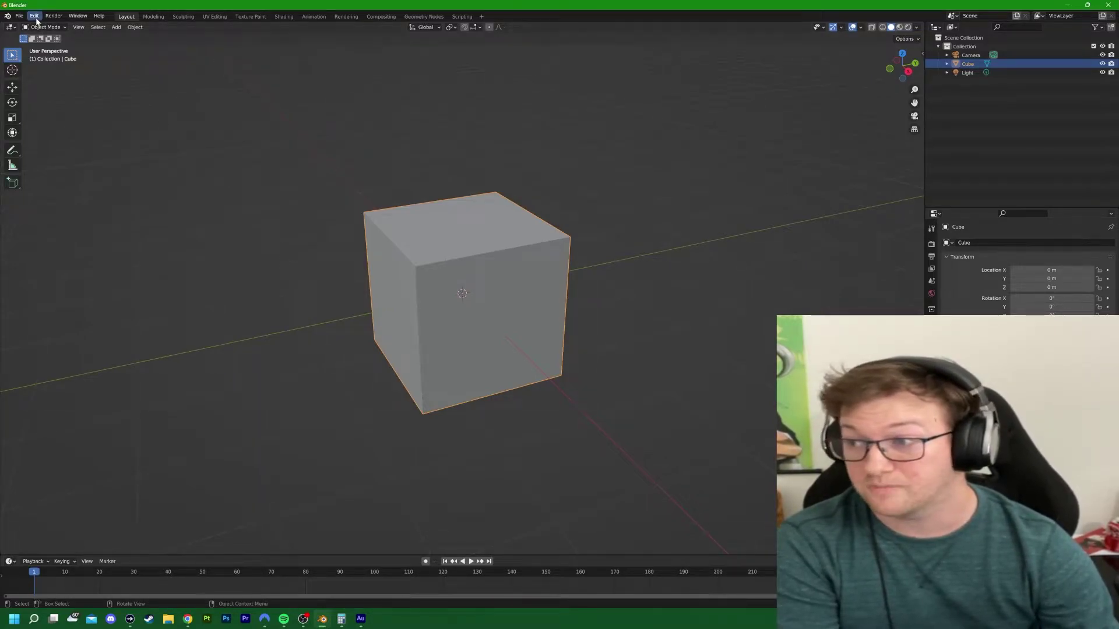
Check the installed Blender version on the splash screen, then dismiss it.
left_click(8, 16)
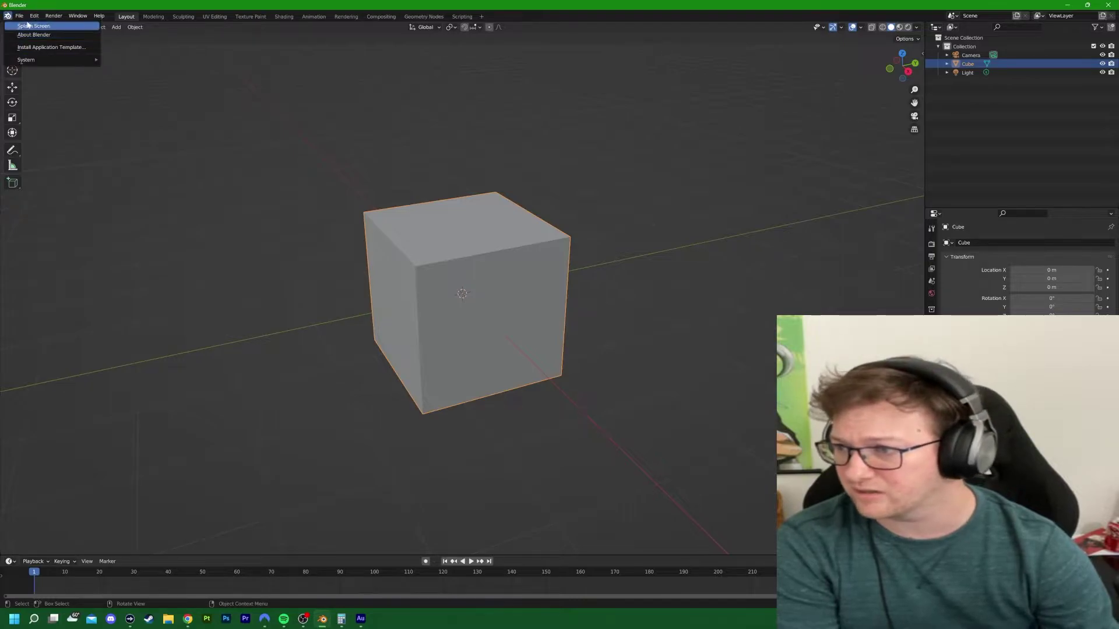
left_click(28, 26)
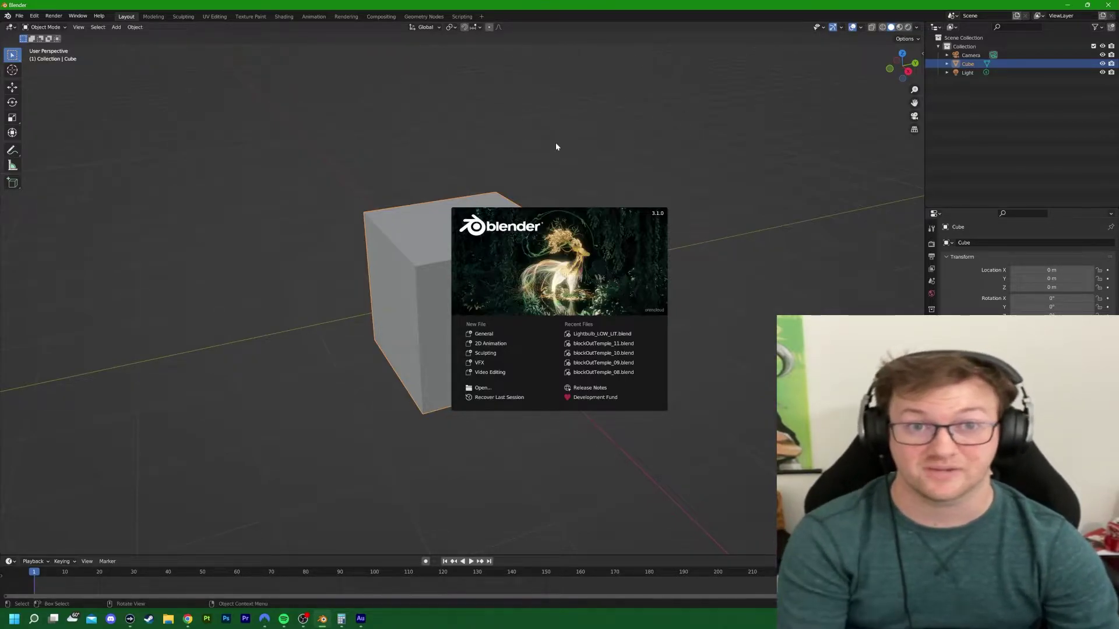
left_click(504, 129)
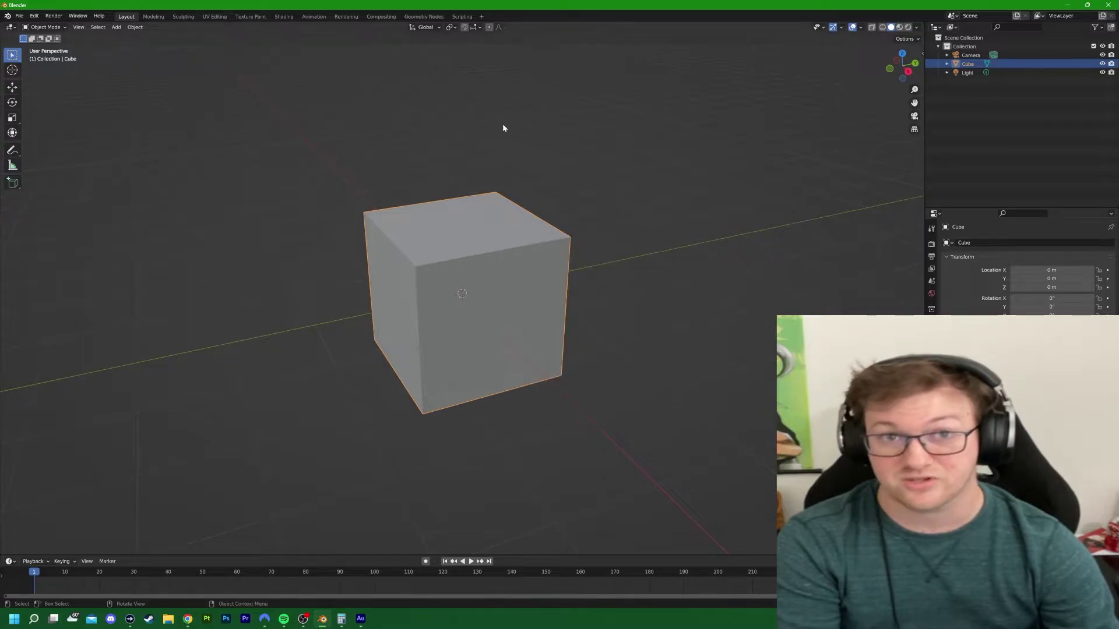
scroll(406, 198, "down", 1)
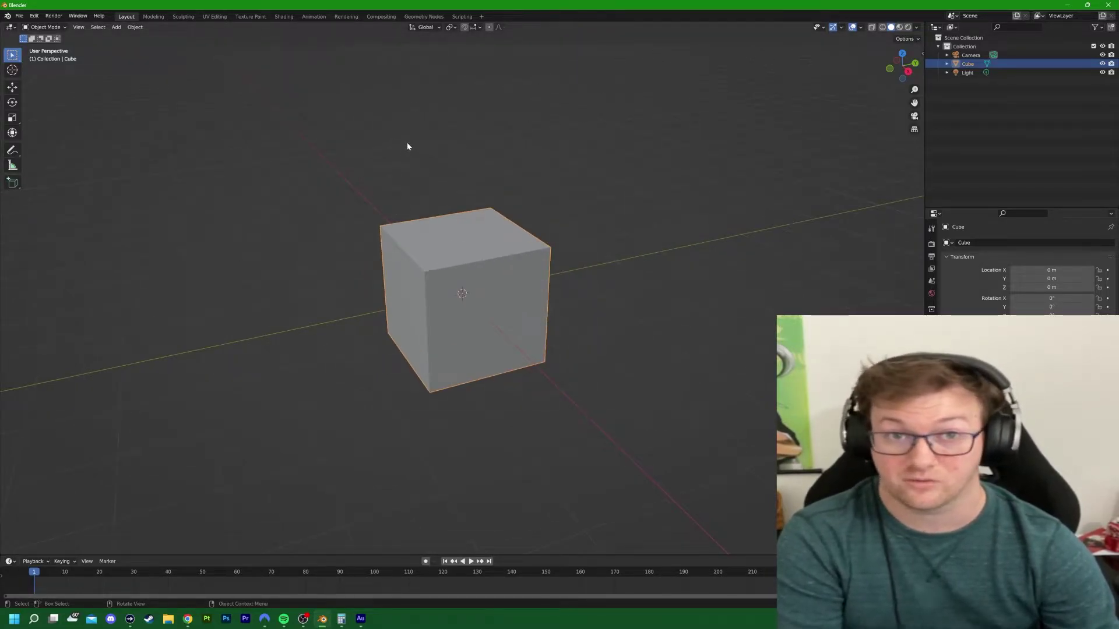
scroll(408, 150, "down", 1)
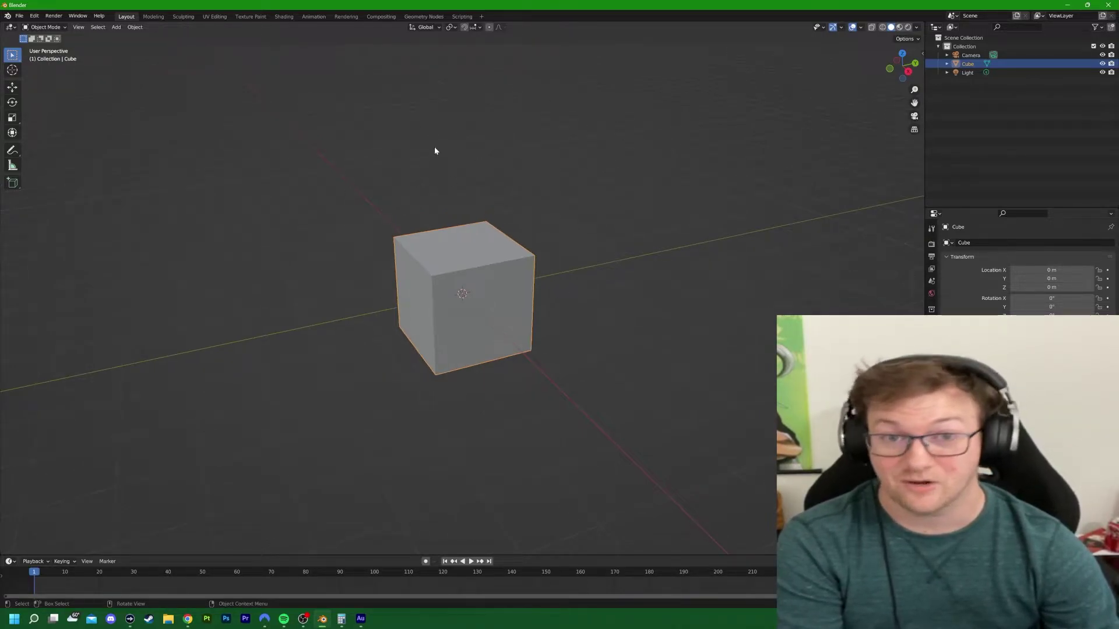
Open the Blender Preferences at the Add-ons section and move the window into the middle of the workspace.
left_click(36, 16)
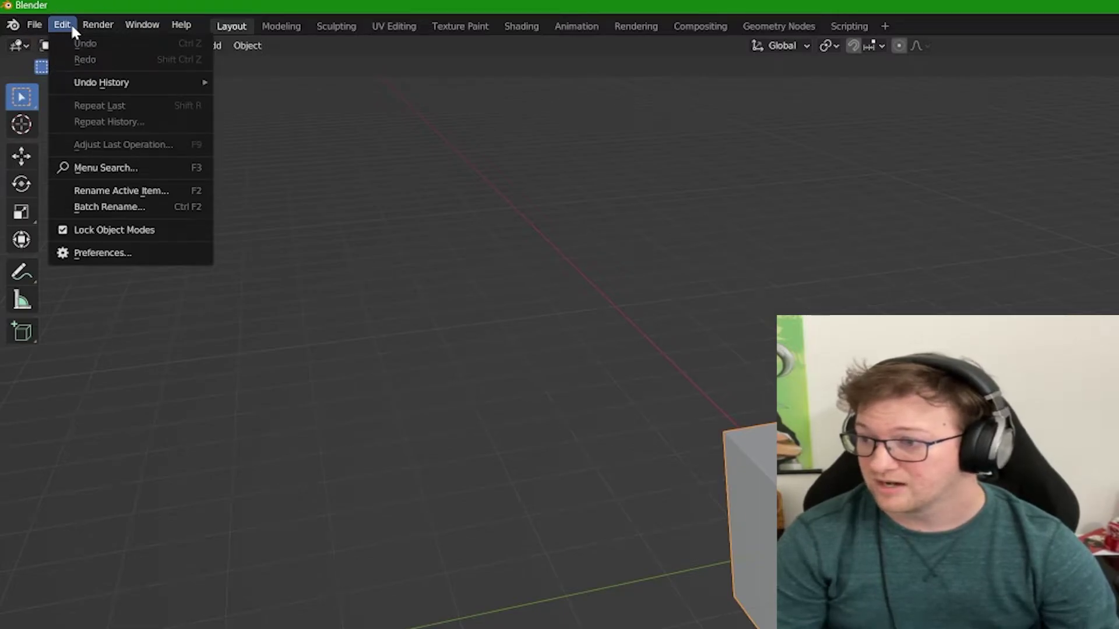
left_click(99, 254)
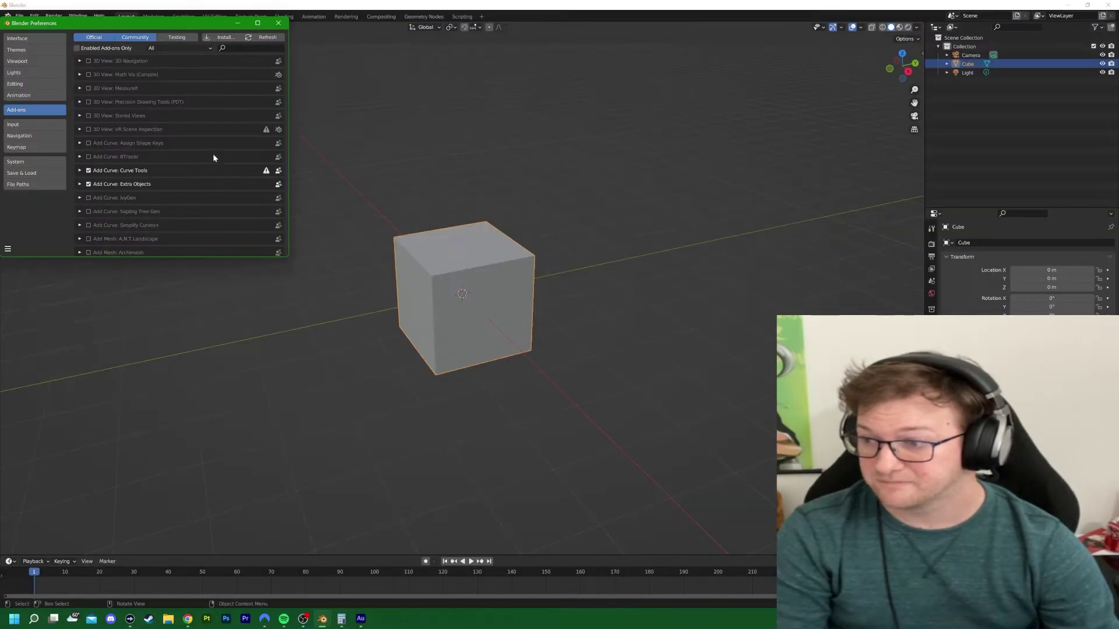
left_click_drag(103, 23, 378, 72)
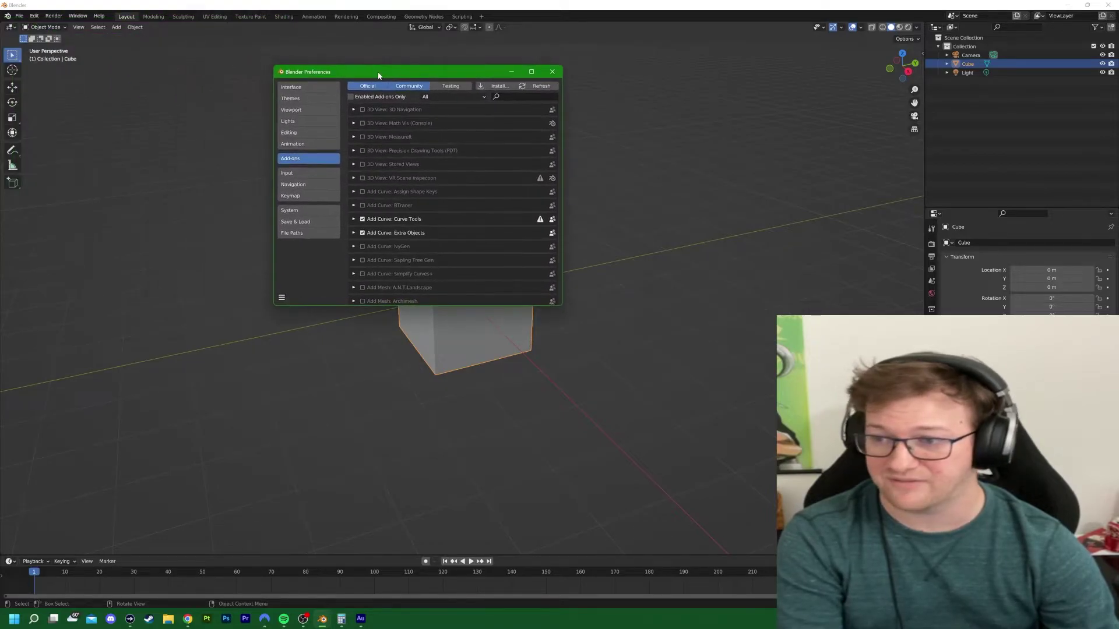
left_click(296, 89)
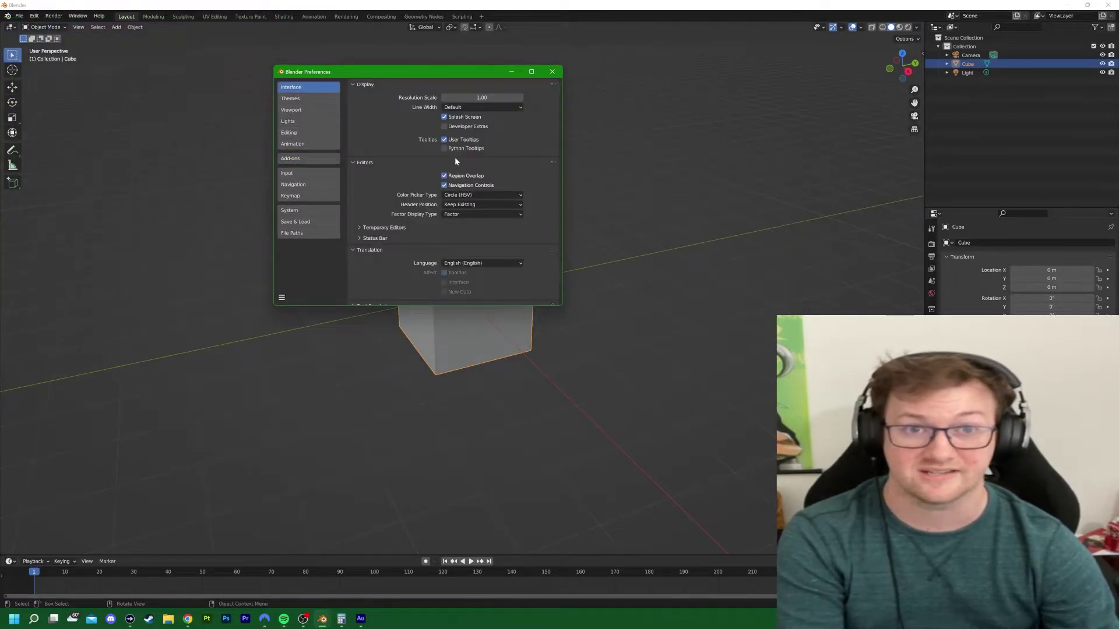
left_click(301, 159)
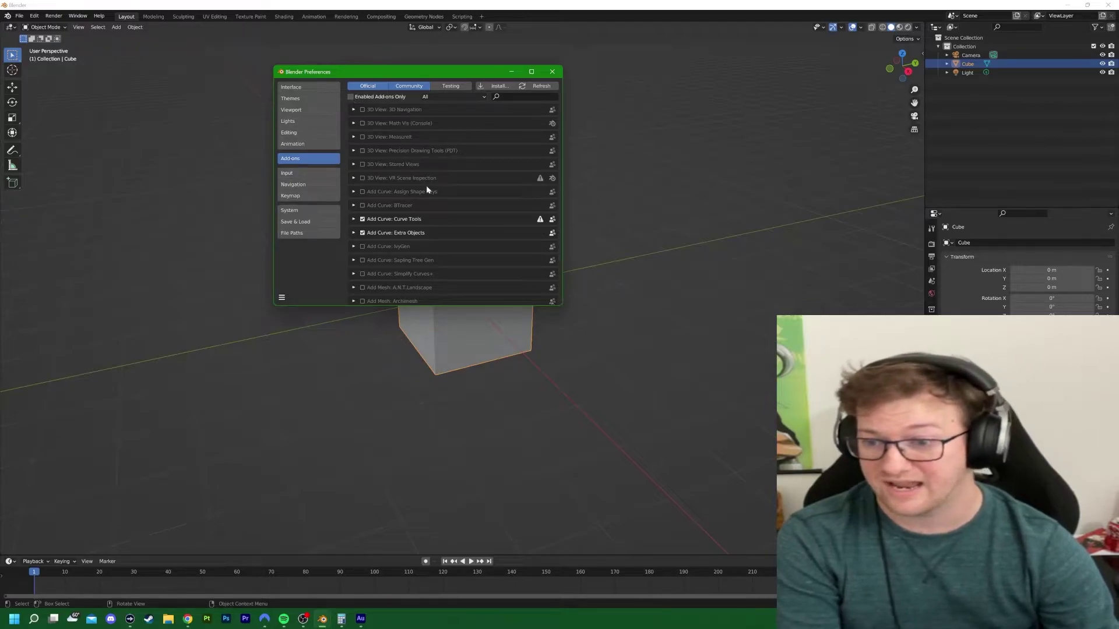
left_click_drag(416, 73, 396, 70)
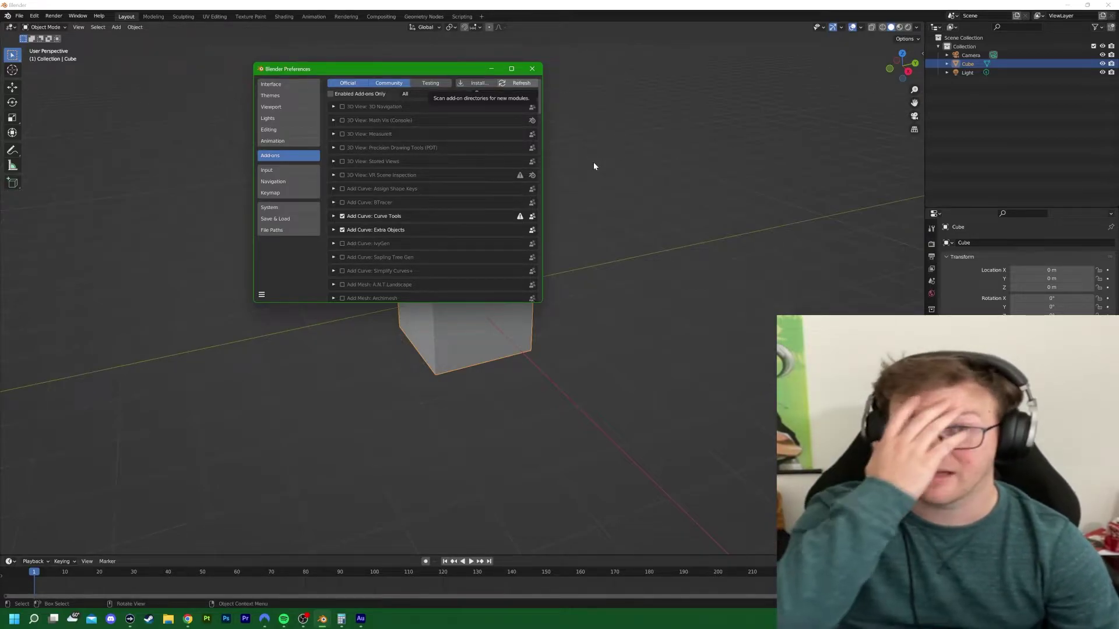
Switch to the browser and download screencast_keys.zip of version 3.8 into the Blender\Add-Ons folder on WorkingDisc (E:).
left_click(189, 622)
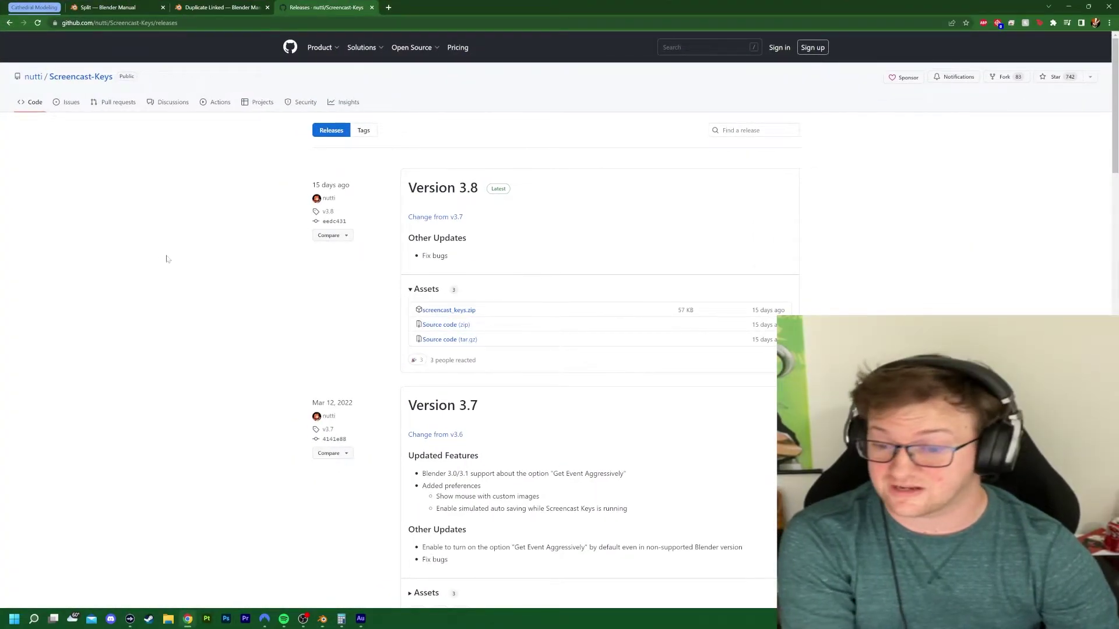
left_click(439, 310)
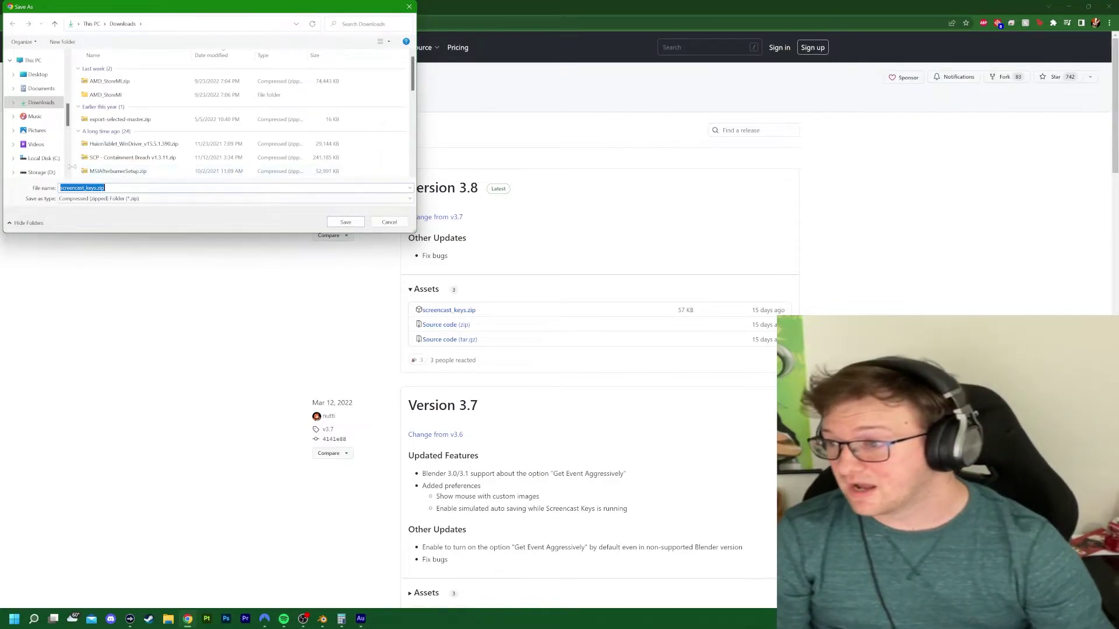
scroll(47, 167, "down", 3)
left_click(43, 112)
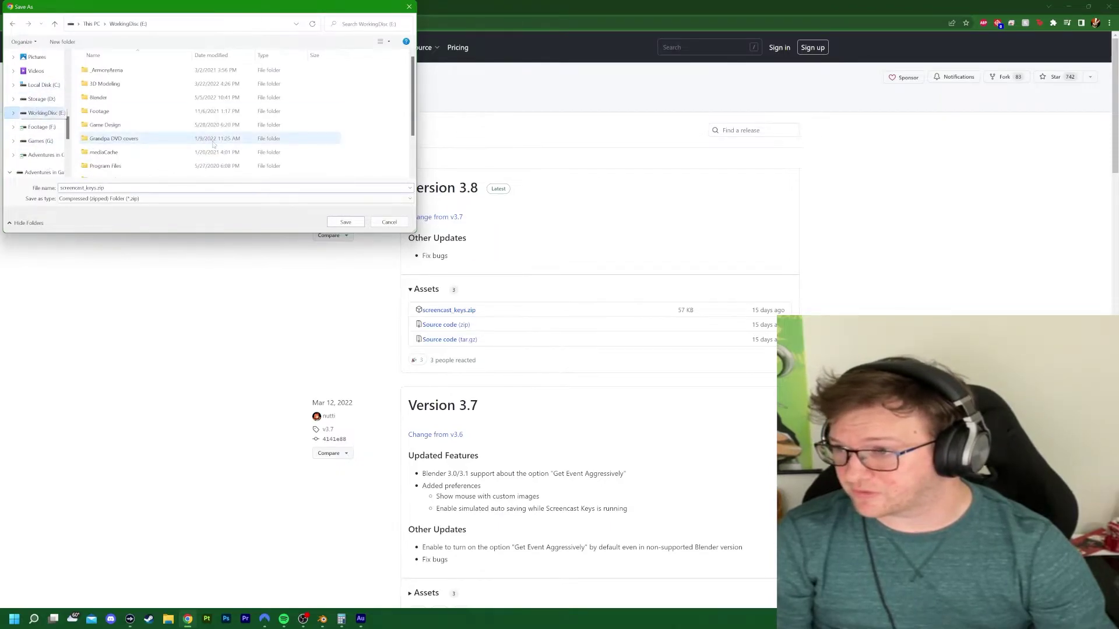
double_click(119, 99)
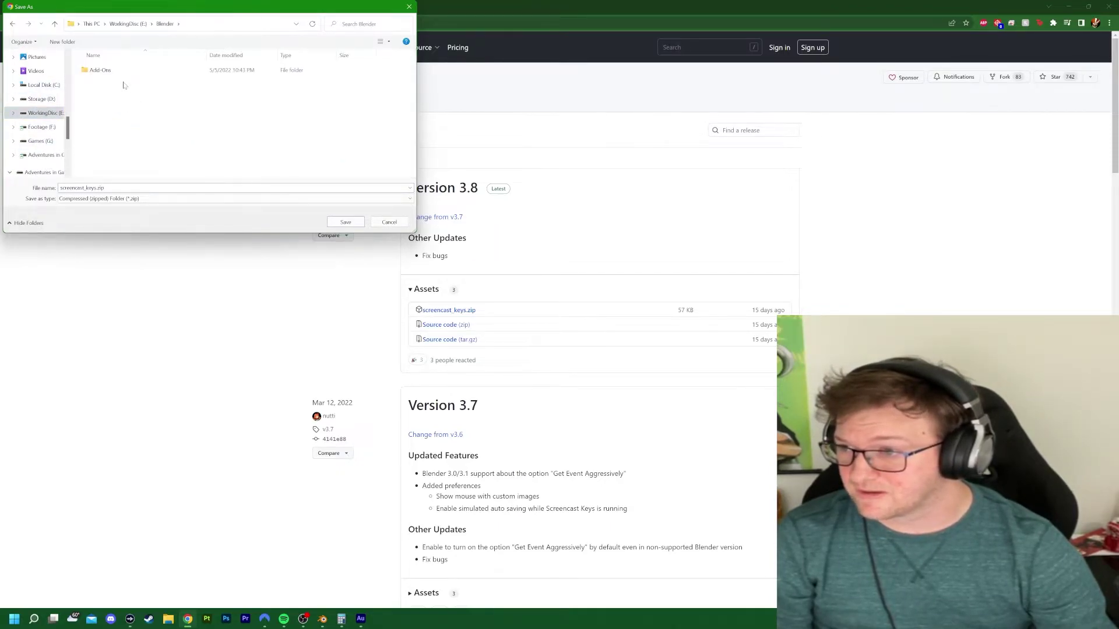
double_click(123, 71)
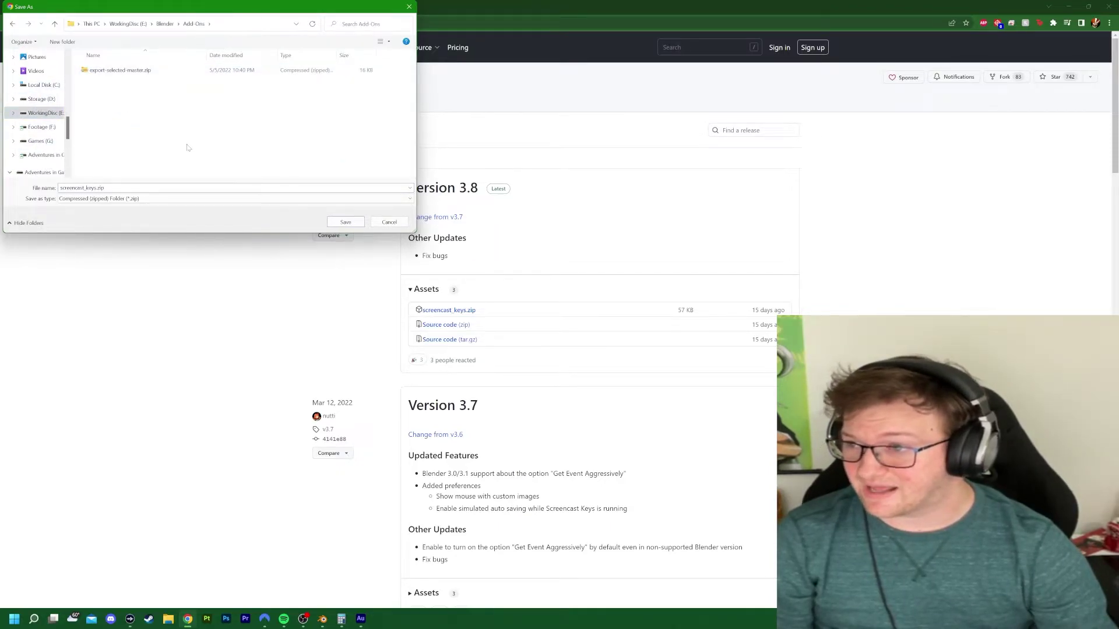
left_click(345, 222)
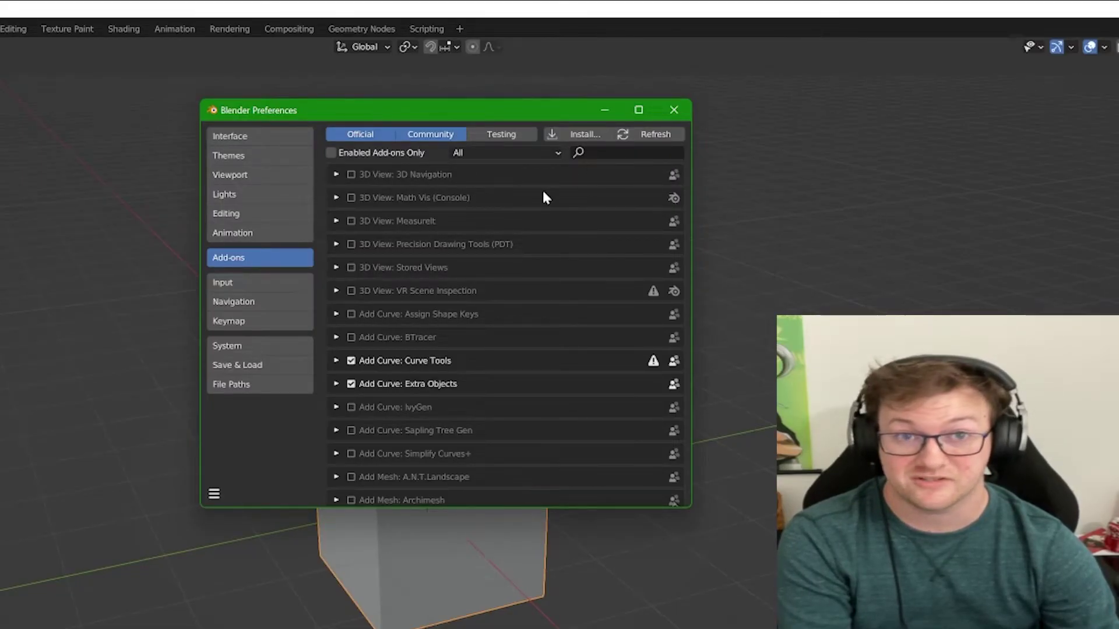
Install the add-on in Blender from screencast_keys.zip in E:\Blender\Add-Ons.
left_click(582, 140)
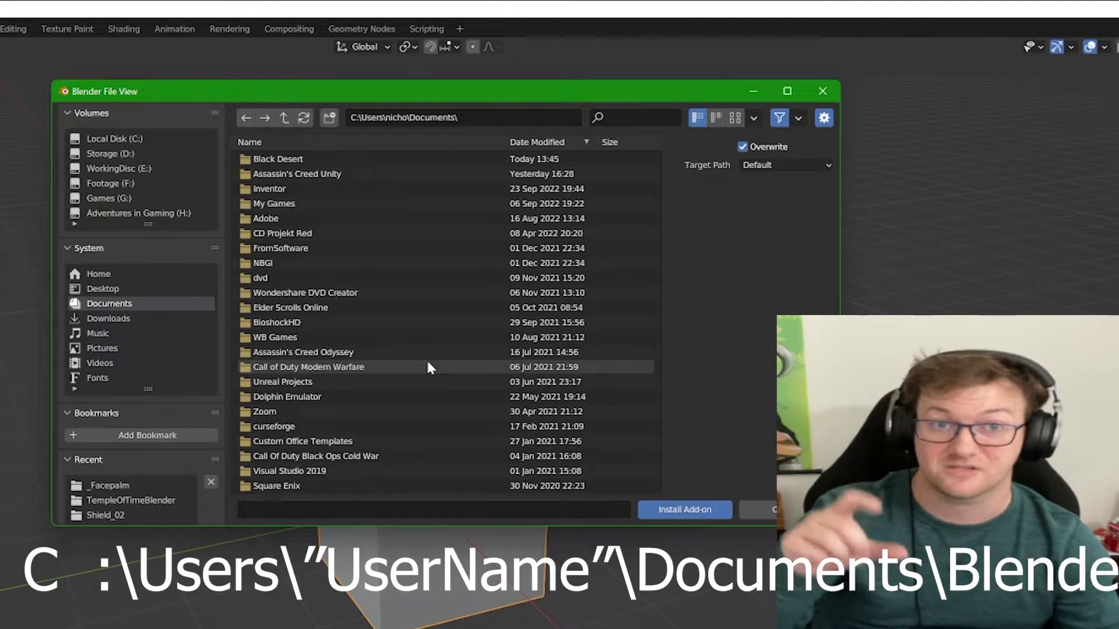
scroll(420, 357, "down", 4)
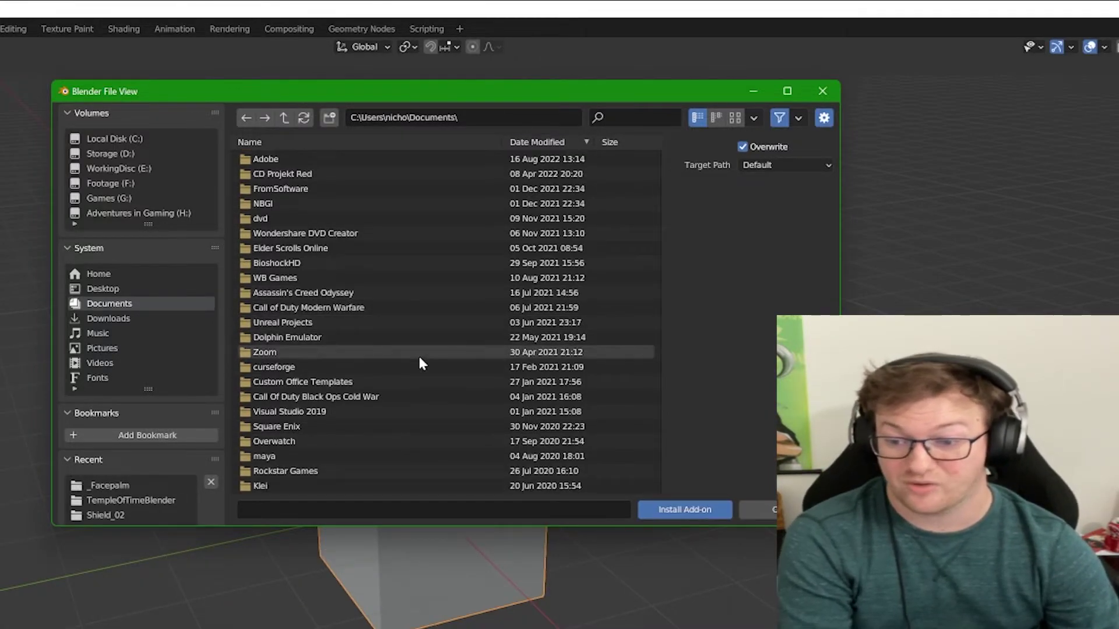
scroll(420, 362, "up", 4)
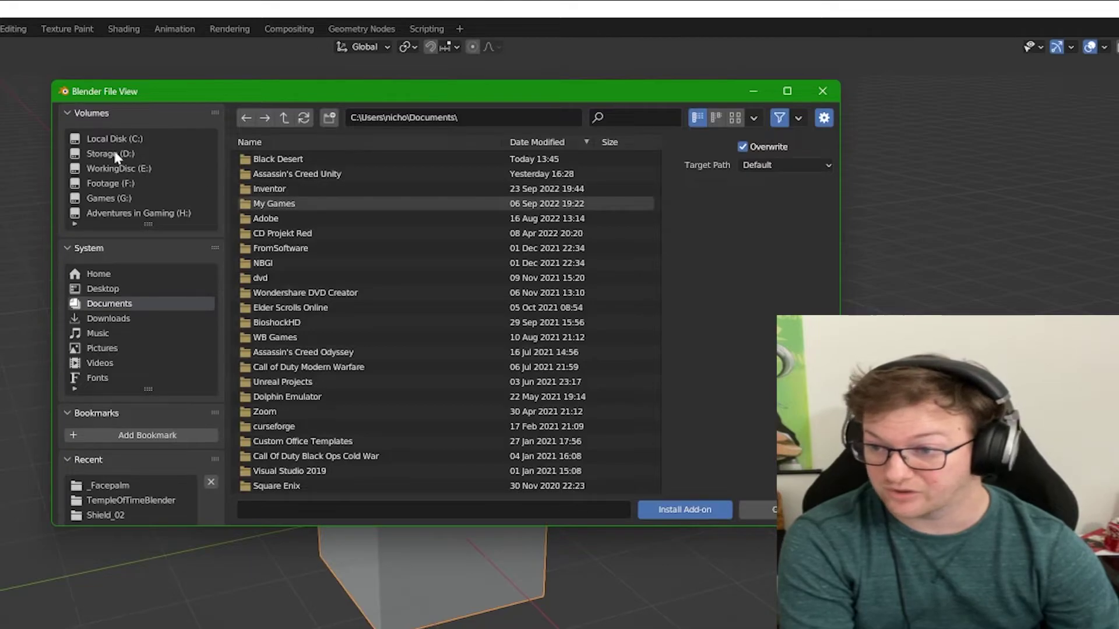
left_click(127, 170)
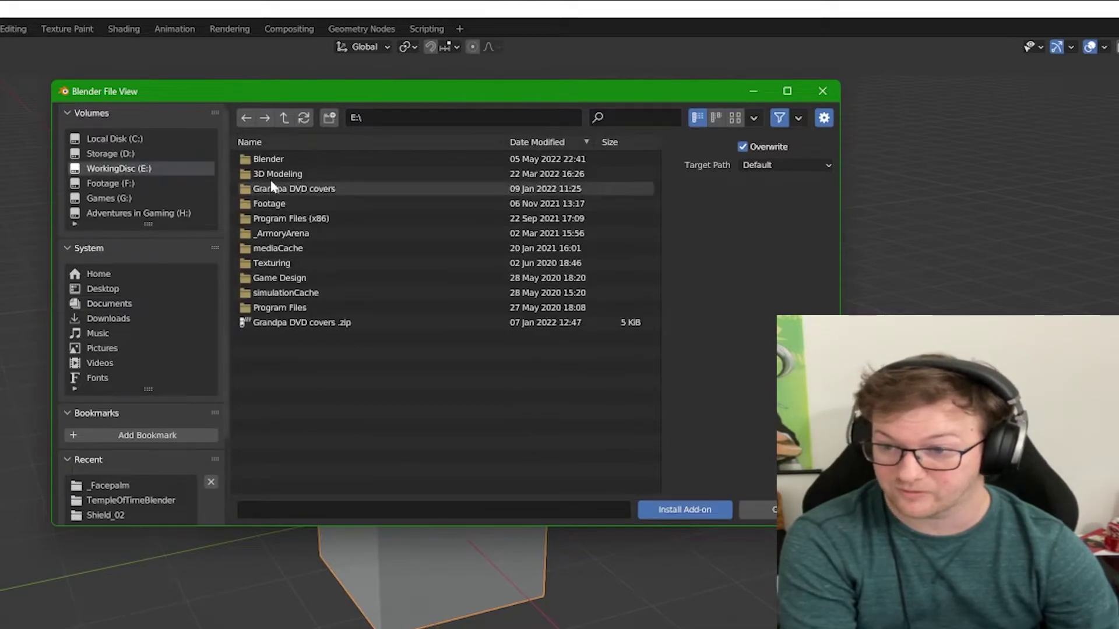
double_click(268, 159)
double_click(301, 160)
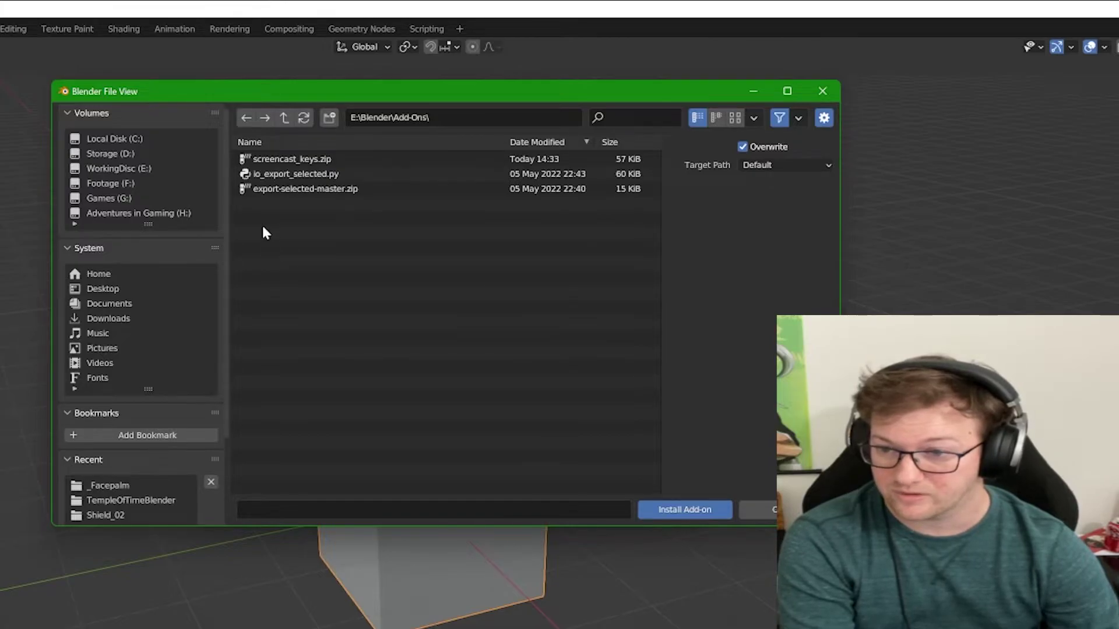
left_click(280, 159)
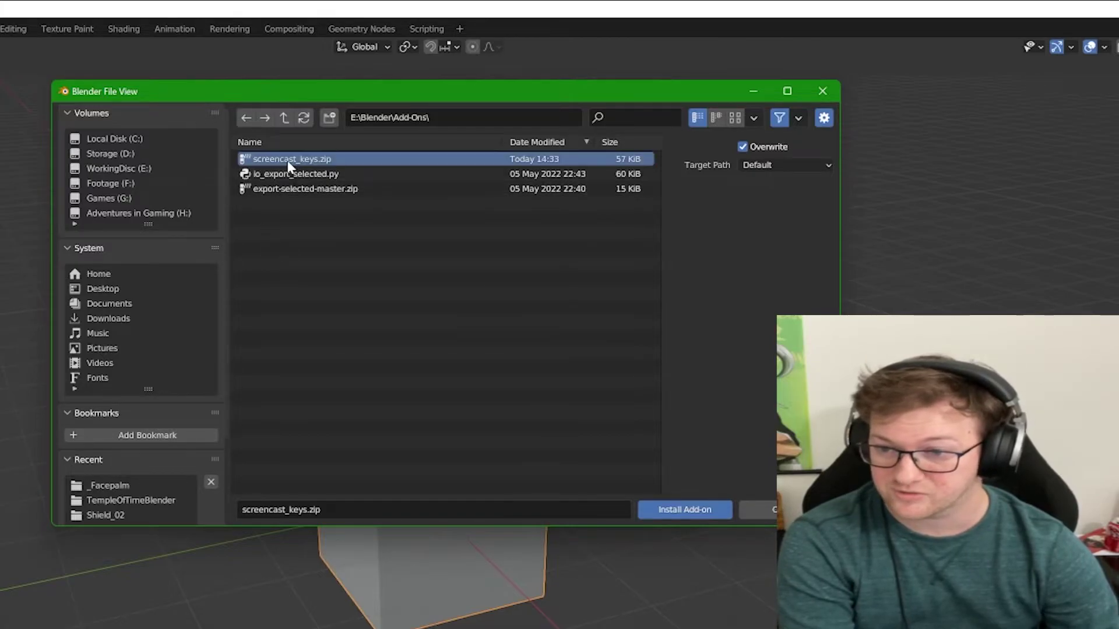
left_click(673, 511)
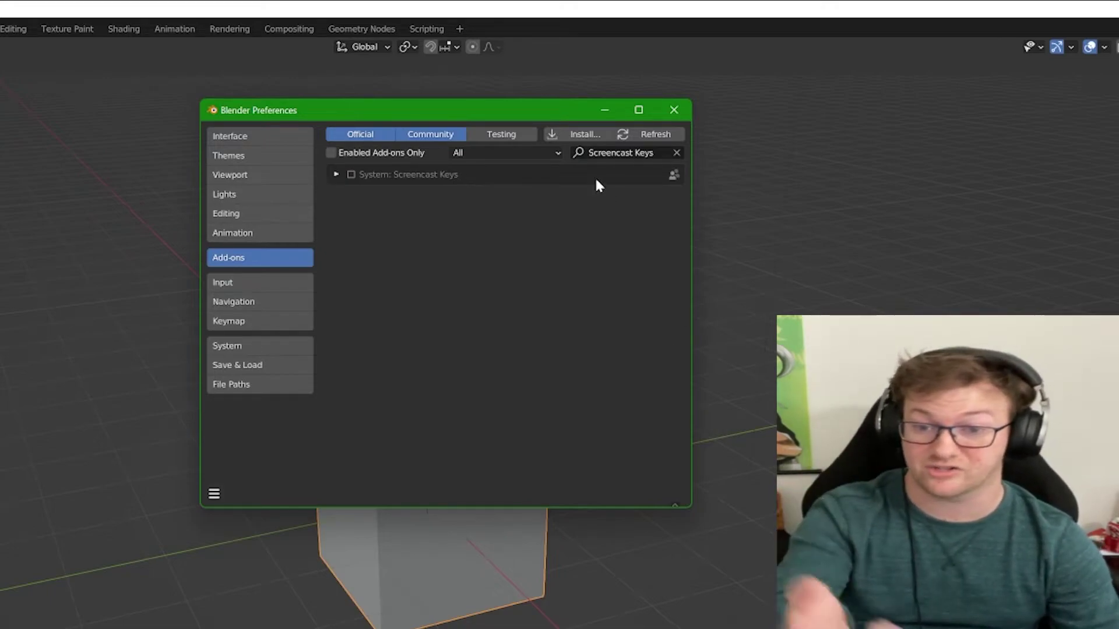
Enable the System: Screencast Keys add-on and turn on Enable On Startup in its expanded settings.
left_click(351, 175)
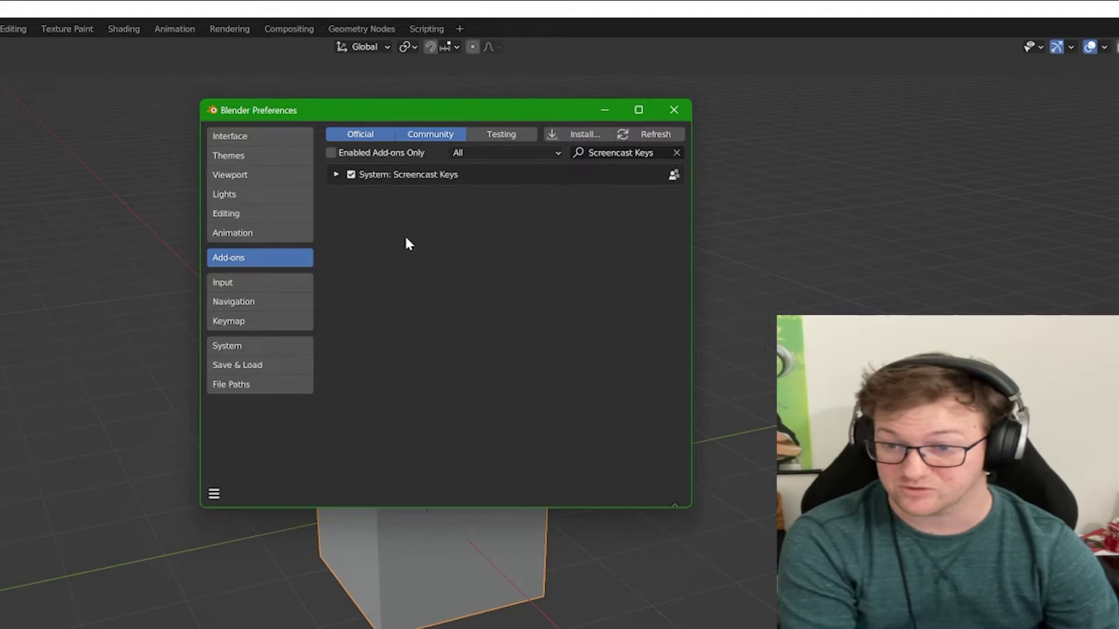
left_click(336, 174)
left_click_drag(407, 110, 771, 80)
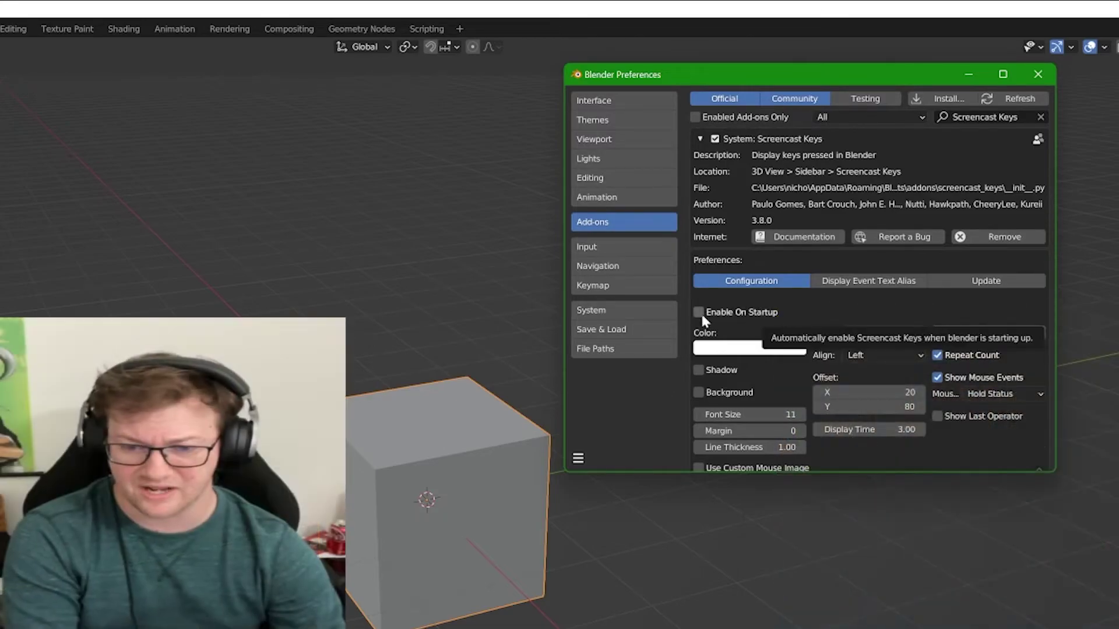
left_click(700, 312)
Look through the Screencast Keys configuration options and set Max Event History to 7.
scroll(809, 309, "down", 1)
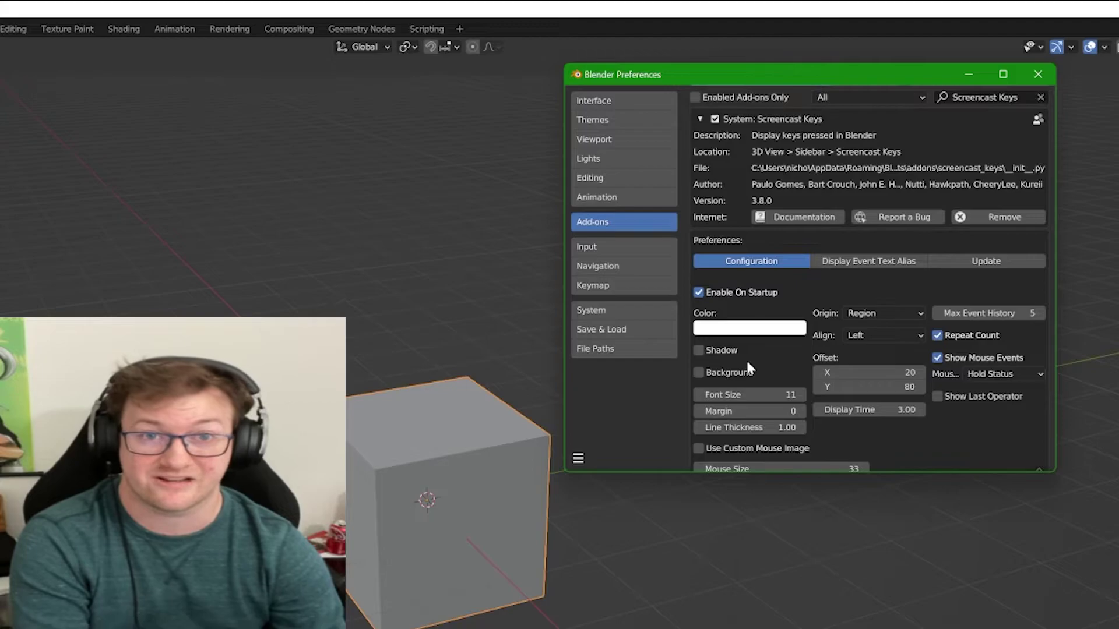
scroll(757, 350, "down", 1)
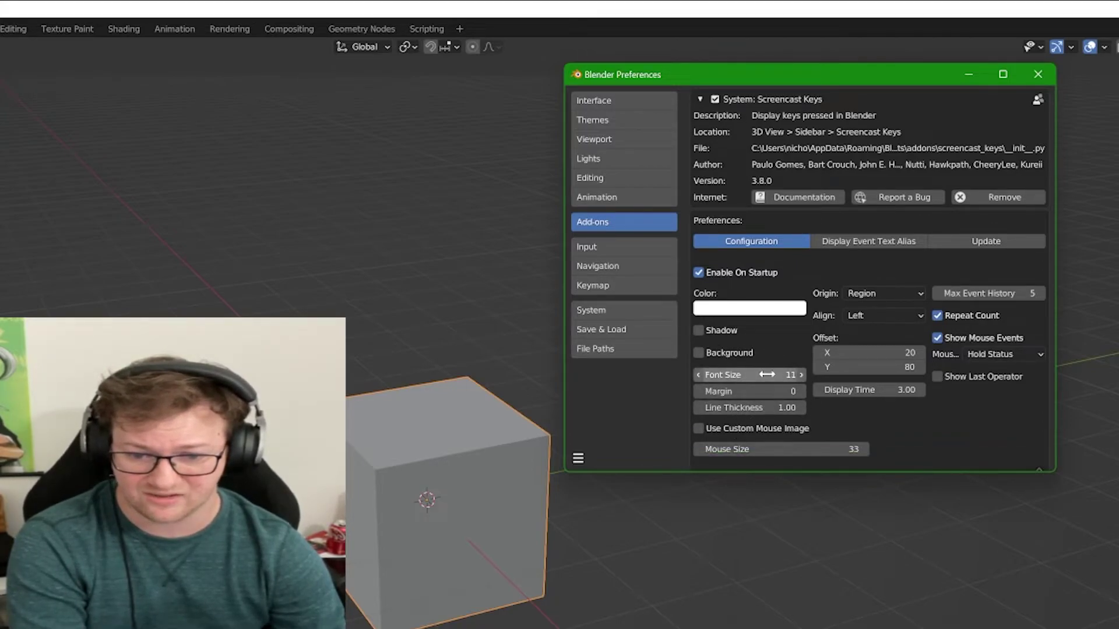
scroll(872, 426, "down", 2)
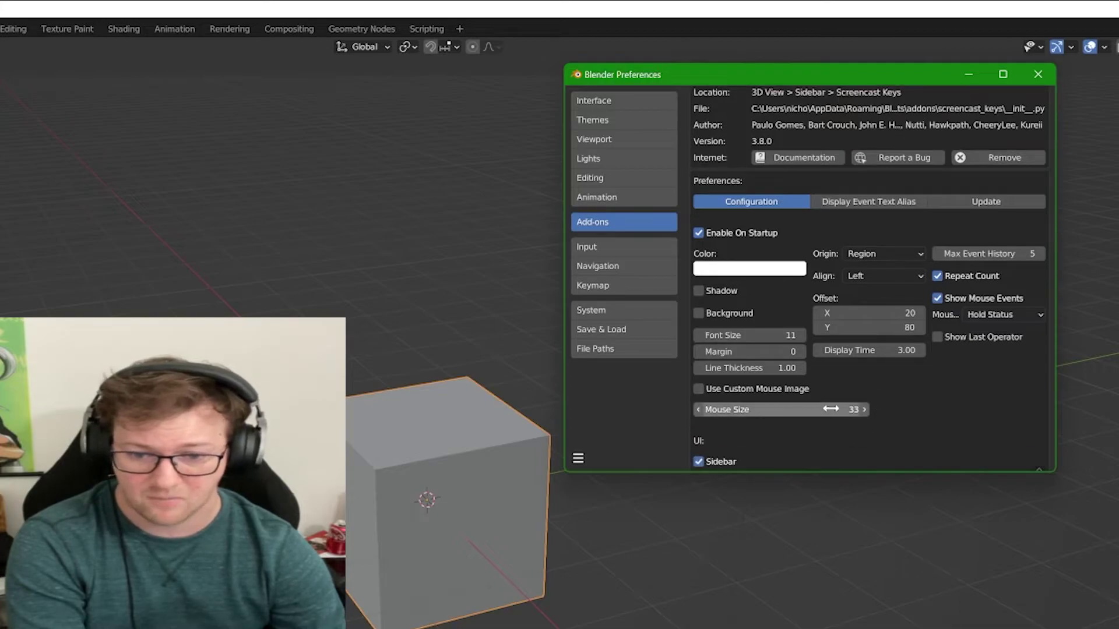
scroll(895, 417, "down", 1)
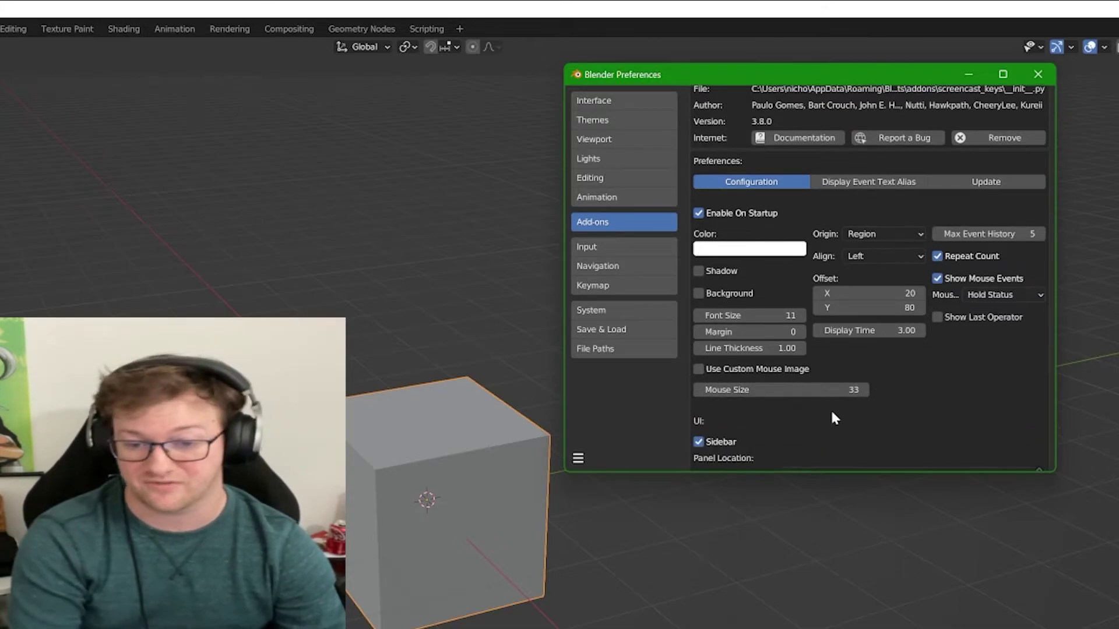
scroll(900, 393, "down", 1)
scroll(900, 400, "up", 2)
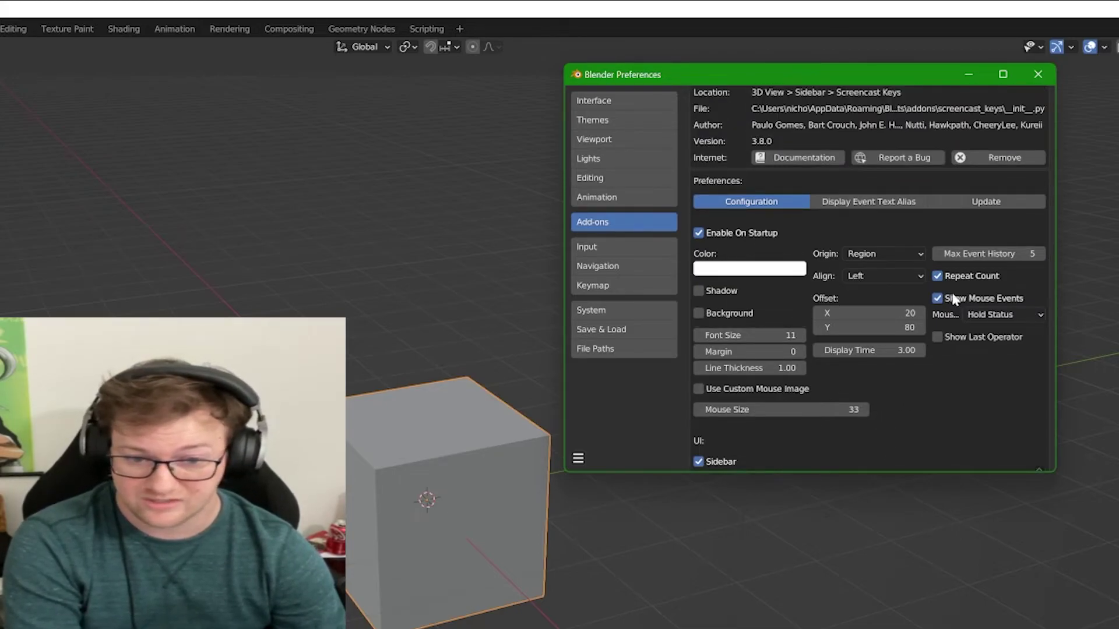
left_click(1040, 253)
left_click(1040, 253)
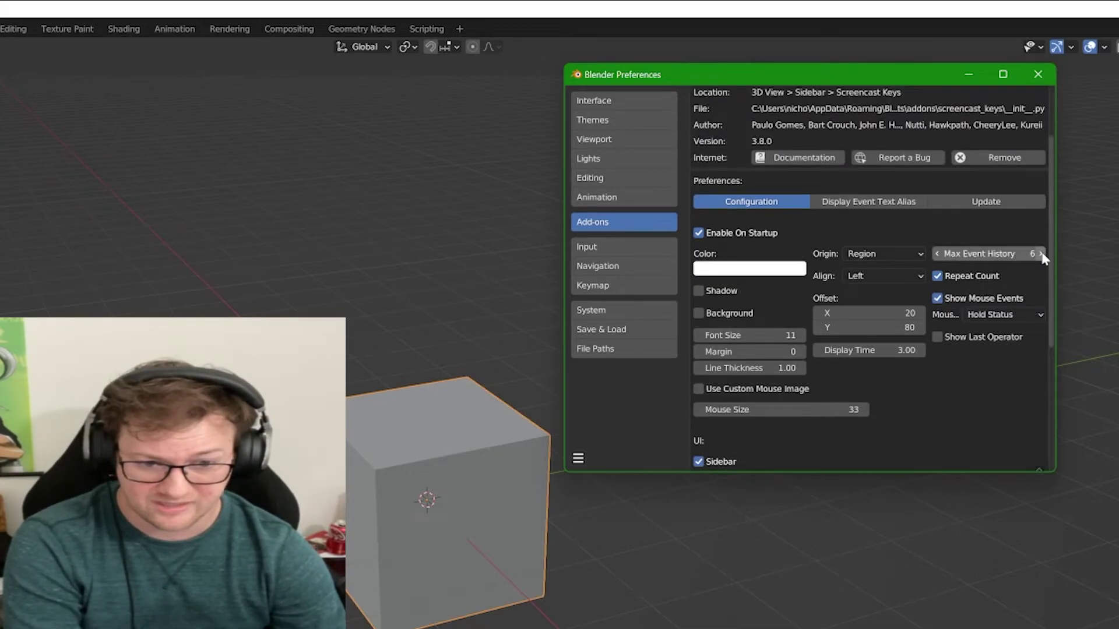
Increase the Screencast Keys font size to 13.
left_click(802, 336)
left_click(802, 336)
left_click(802, 336)
left_click(802, 336)
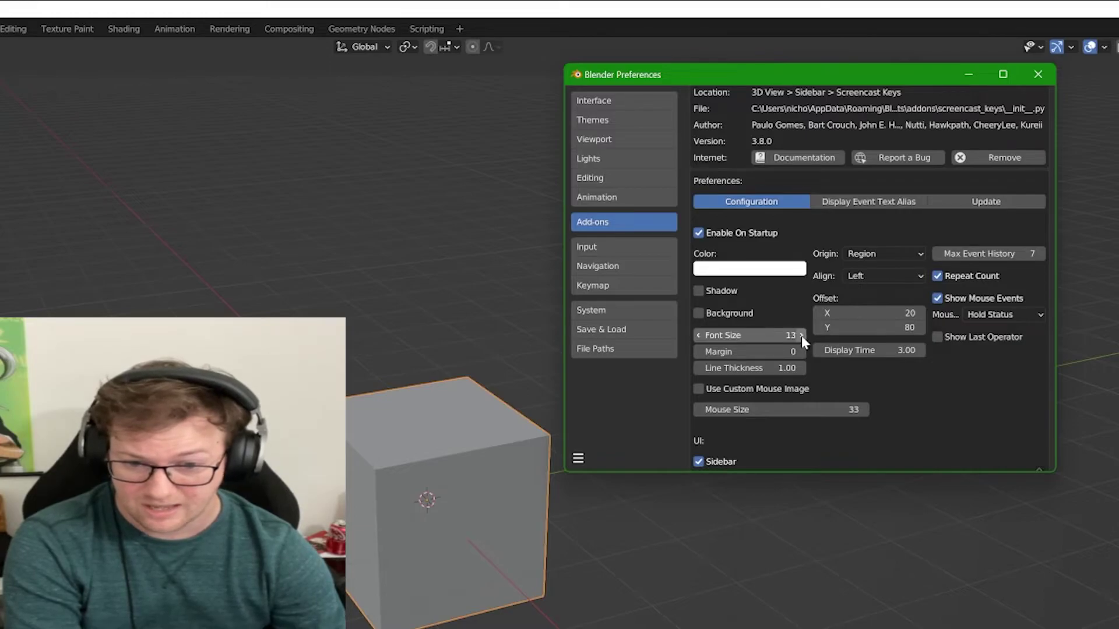
Increase the Screencast Keys font size to 25 in the add-on preferences.
left_click(802, 336)
left_click(802, 336)
left_click(802, 335)
left_click(802, 335)
left_click(802, 335)
left_click(801, 336)
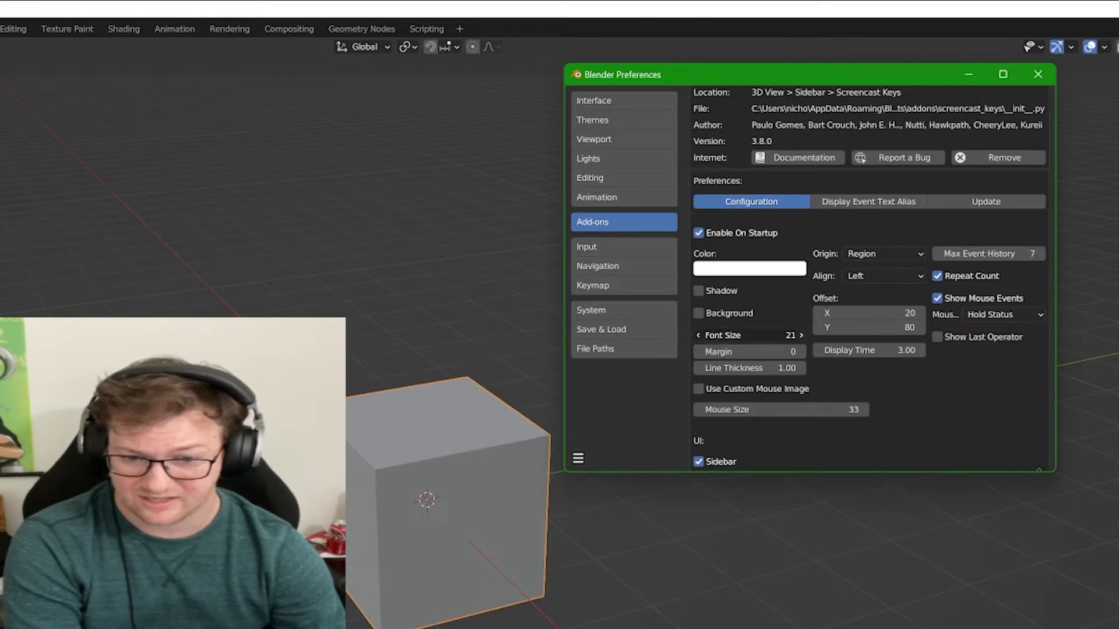
left_click(801, 335)
left_click(801, 335)
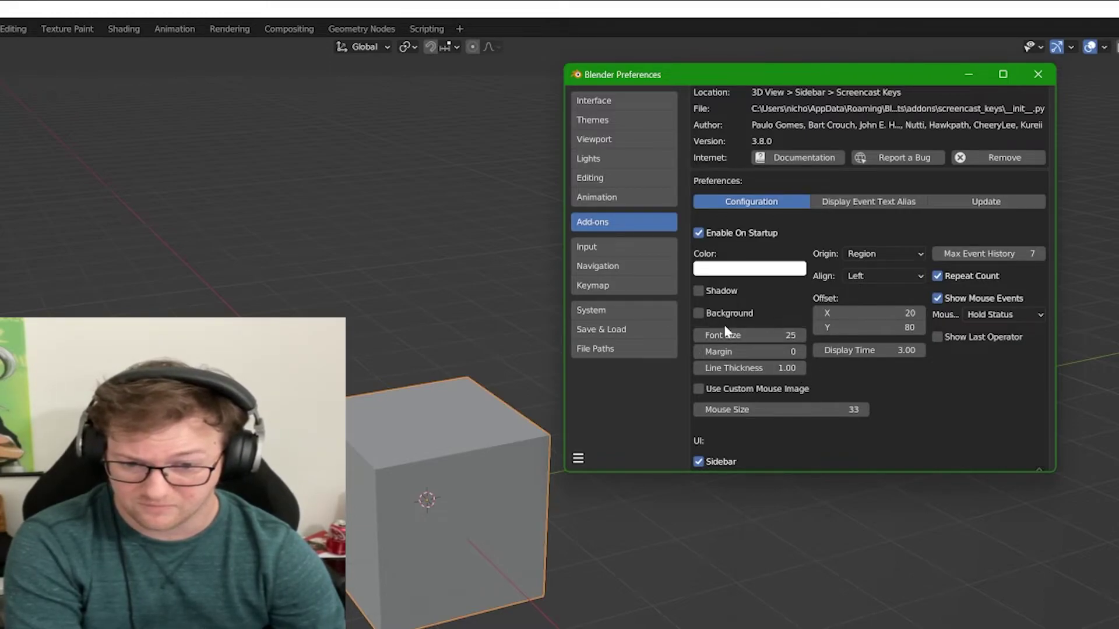
Increase the Screencast Keys mouse size to 50 in the add-on preferences.
left_click(862, 409)
left_click(862, 409)
left_click(862, 409)
left_click(862, 409)
left_click(862, 410)
left_click(862, 409)
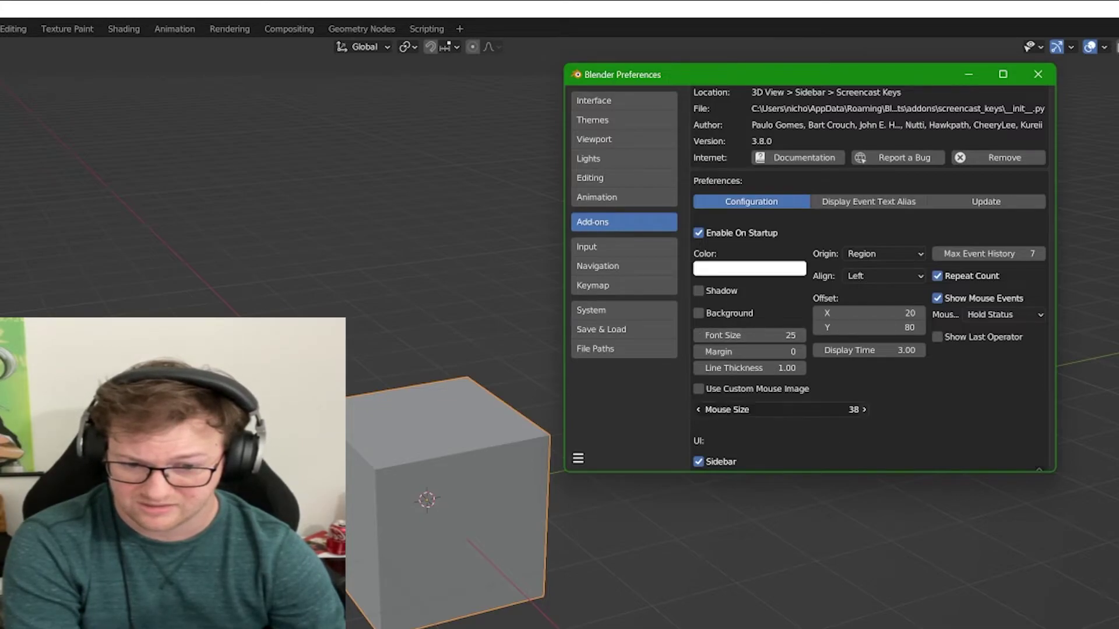
left_click(862, 410)
left_click(863, 409)
left_click(863, 410)
left_click(862, 410)
left_click(862, 409)
left_click(862, 410)
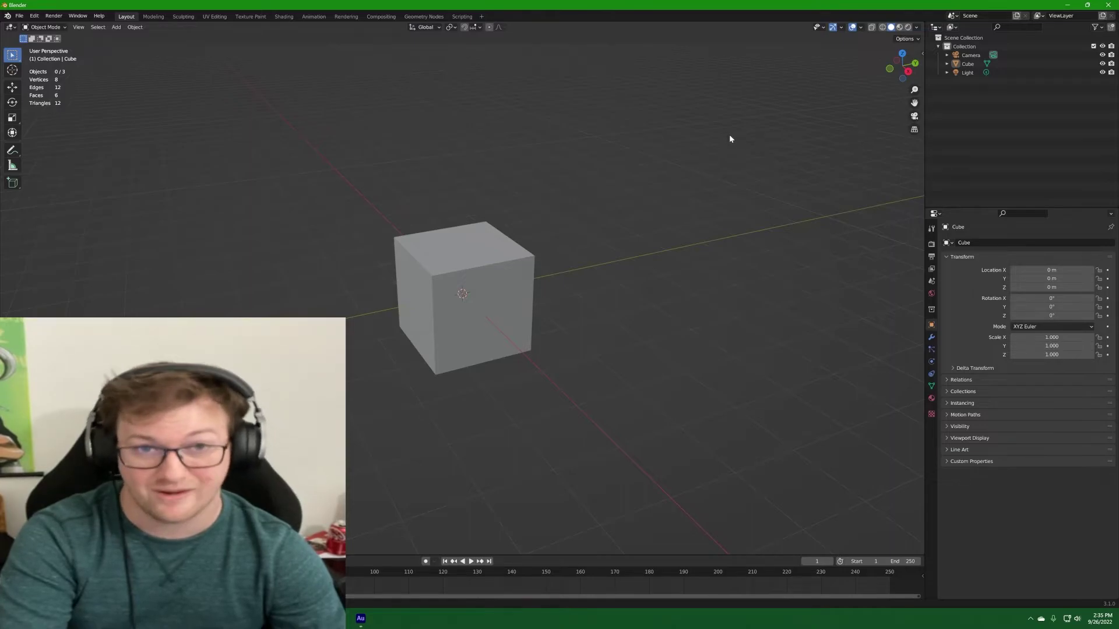
Show the 3D viewport sidebar and turn on Screencast Keys from the add-on's own section.
key("n")
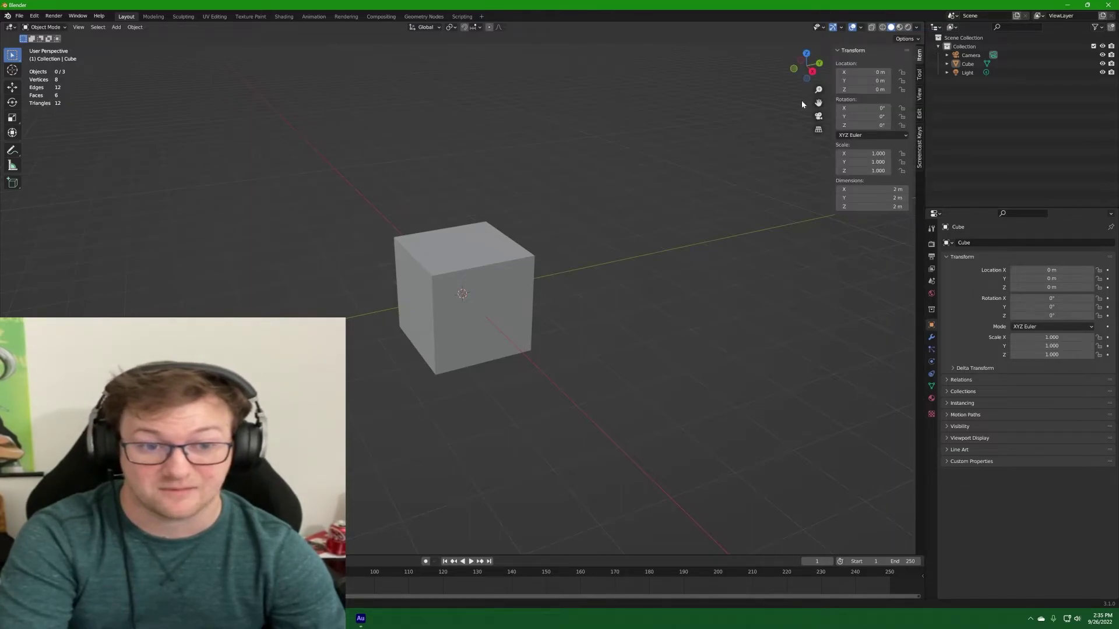
key("n")
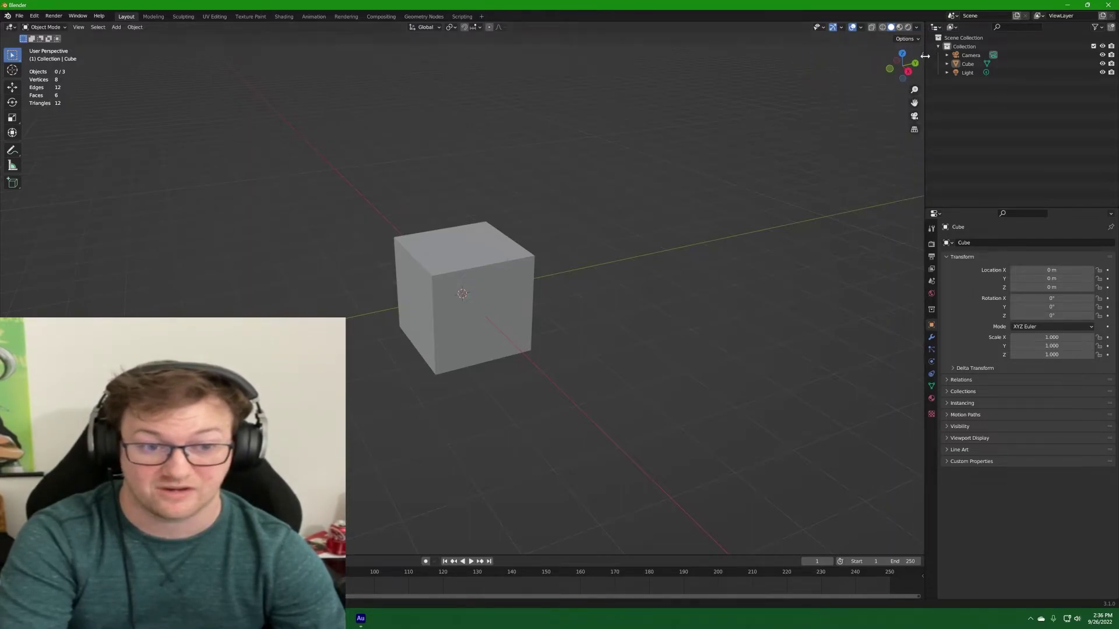
key("n")
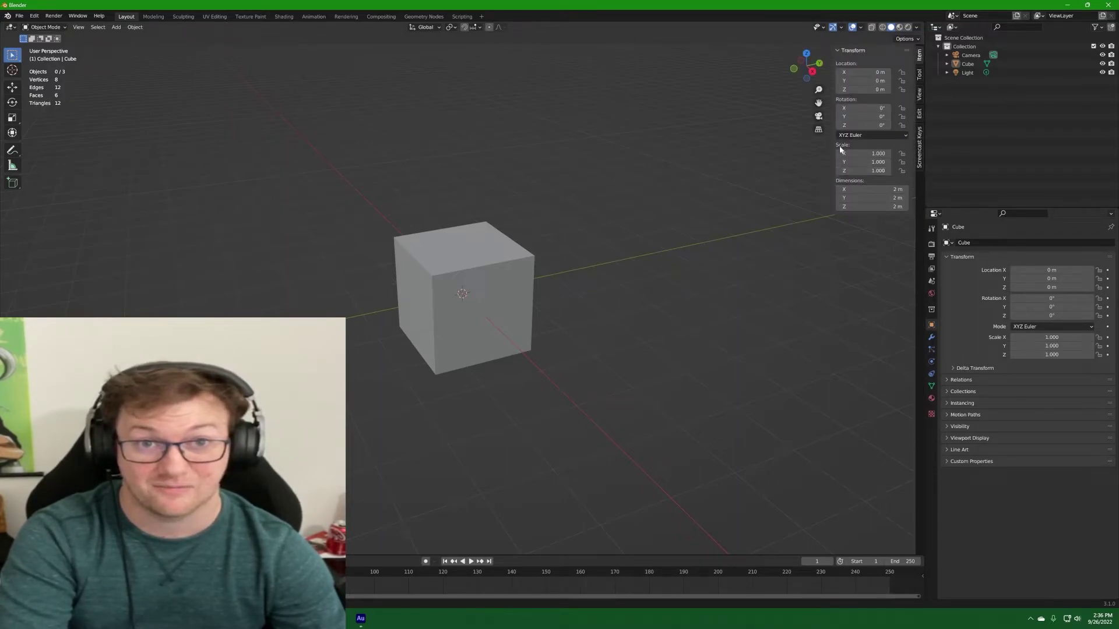
key("n")
key("n")
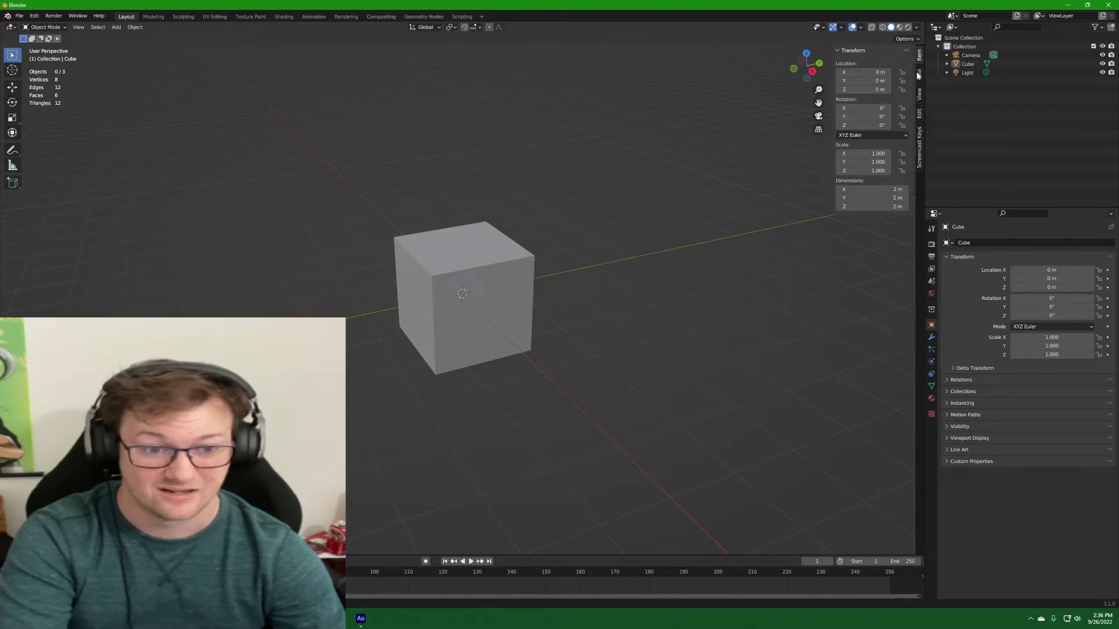
left_click(919, 148)
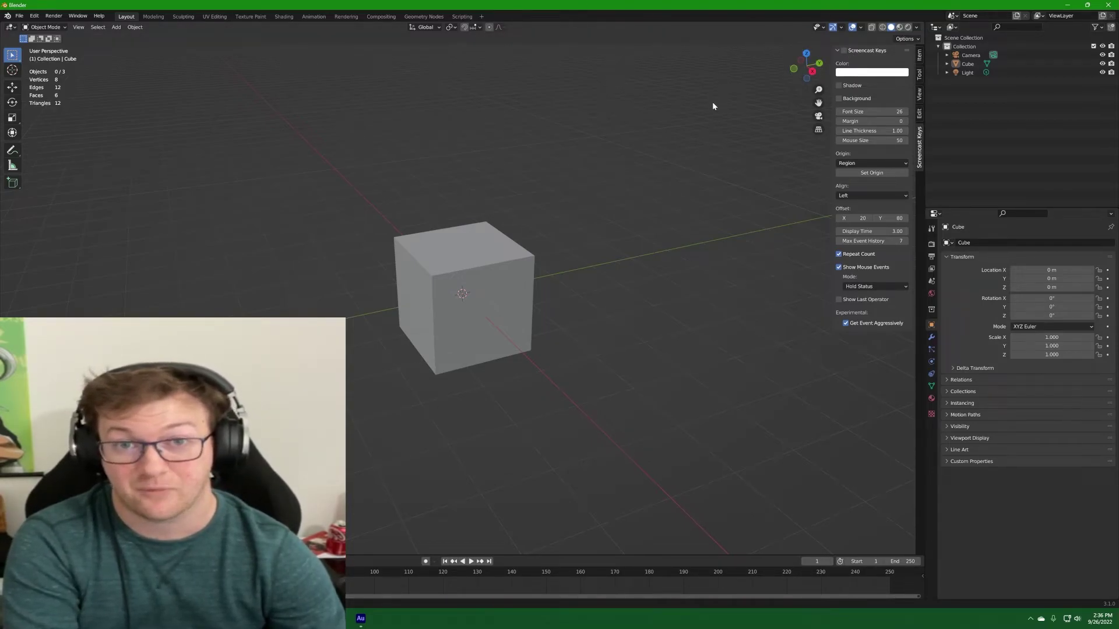
left_click(844, 51)
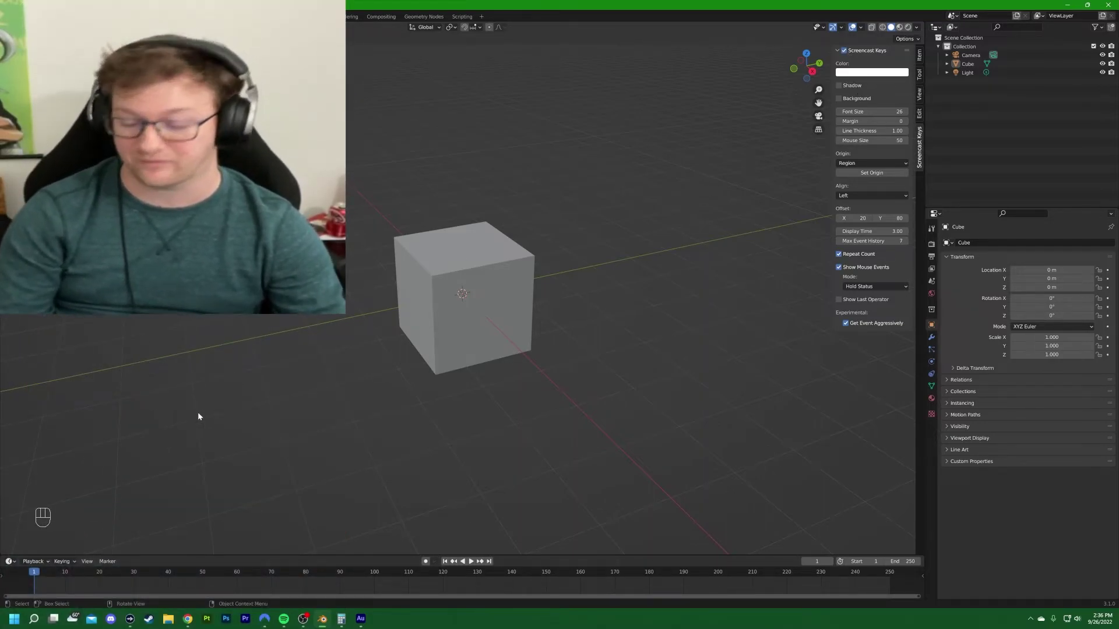
Test the on-screen input display in the 3D viewport with repeated modifier key input.
key("ctrl")
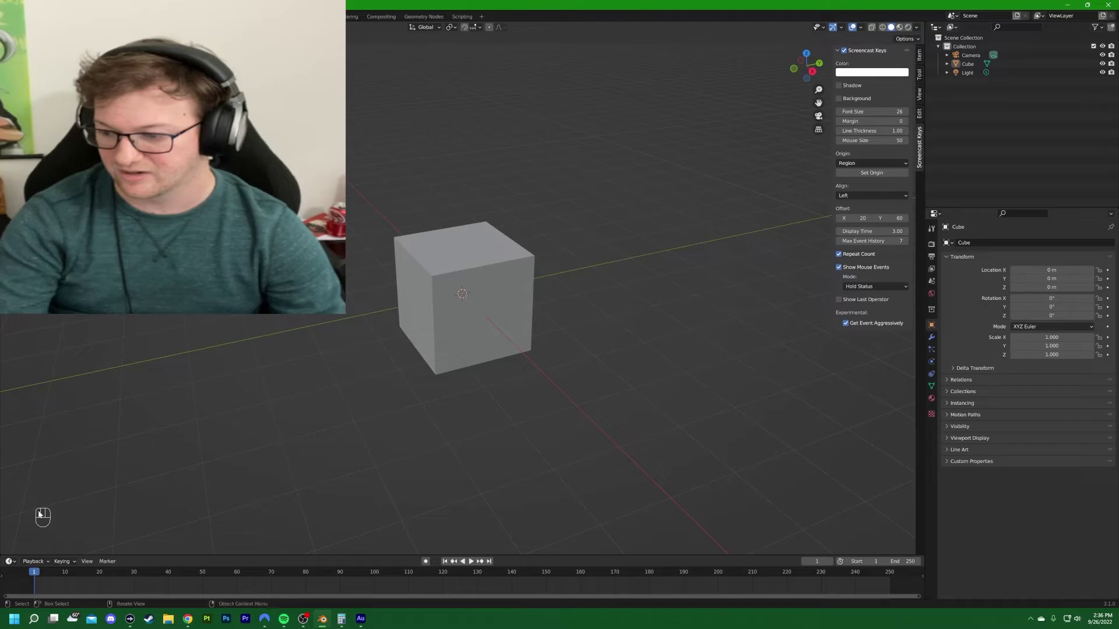
key("ctrl")
key("ctrl")
key("ctrl")
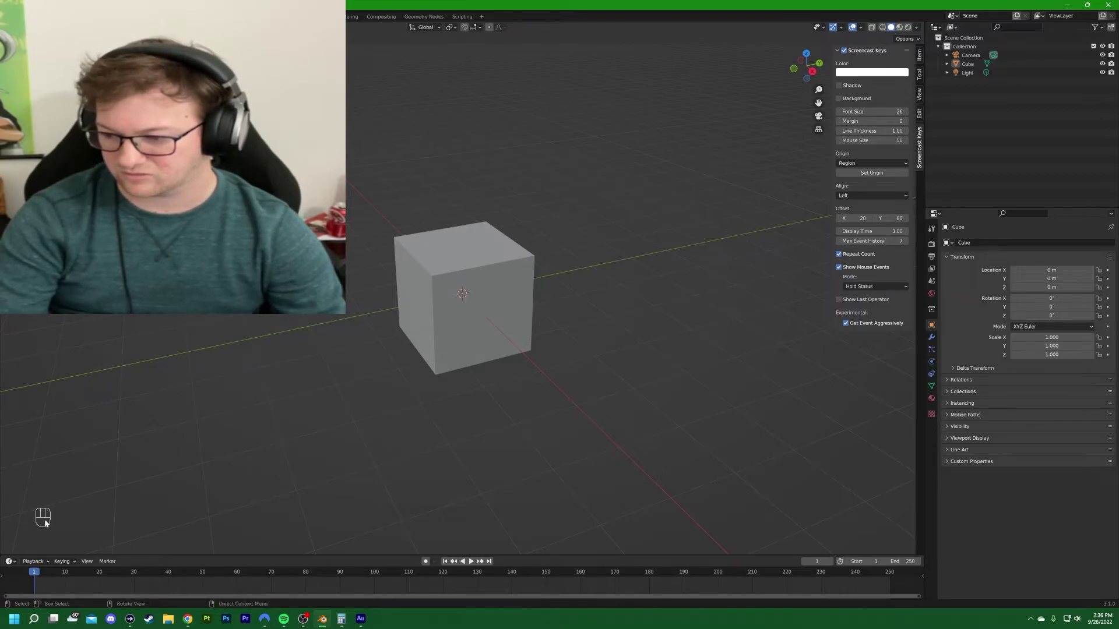
key("ctrl")
key("ctrl")
key("ctrl")
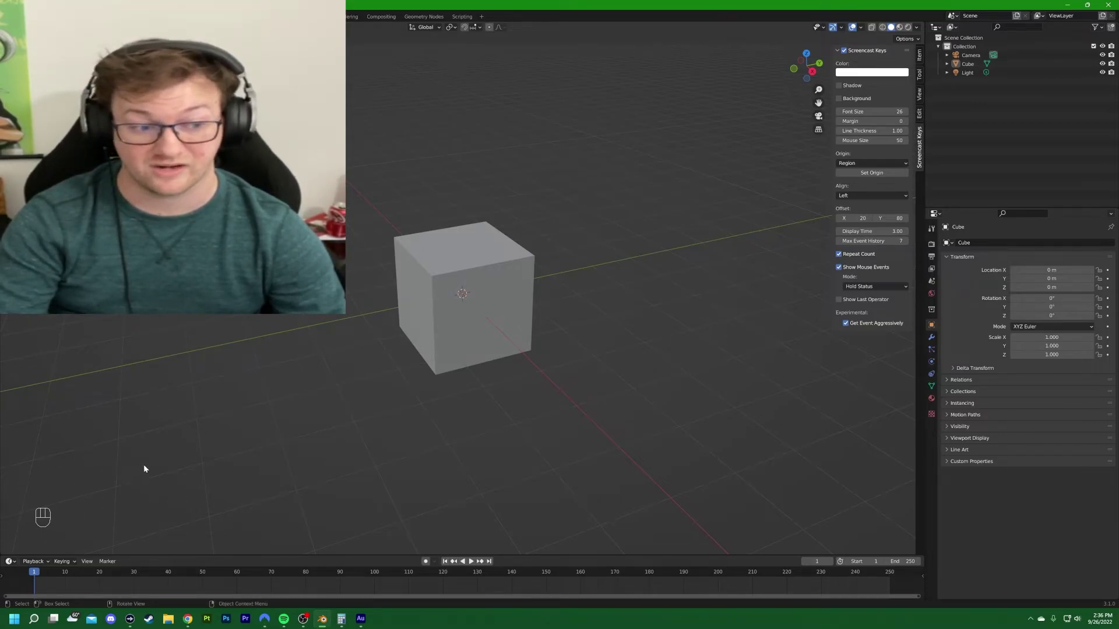
Orbit and zoom around the cube, with and without modifiers, to test how mouse events are displayed.
middle_click_drag(387, 282, 491, 271)
scroll(413, 283, "down", 2)
scroll(413, 283, "up", 3)
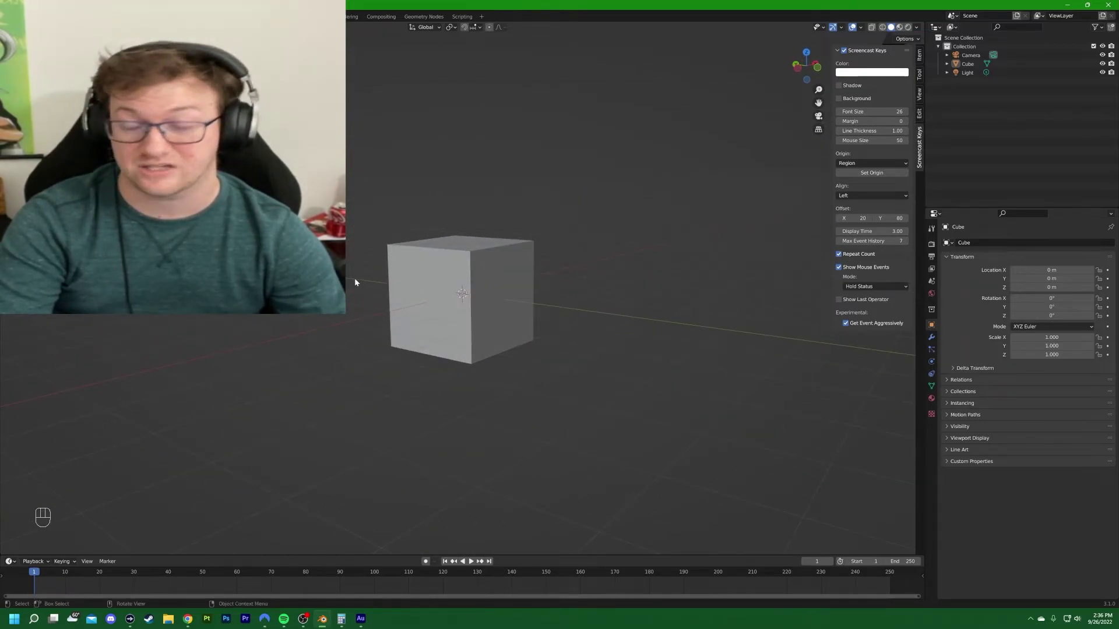
key("shift+alt")
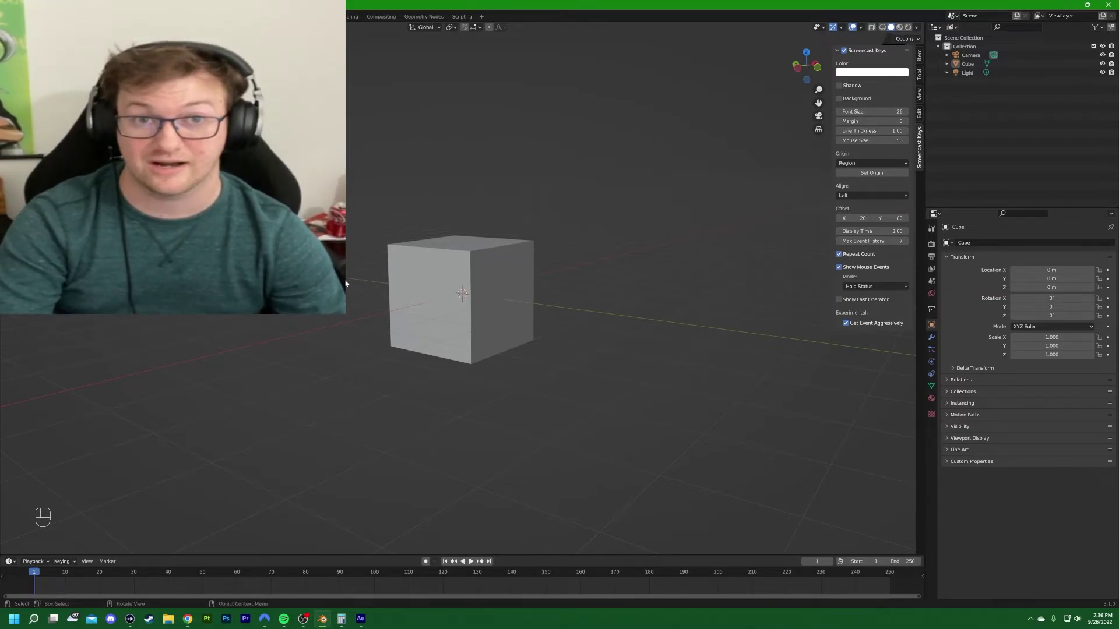
scroll(345, 282, "down", 2)
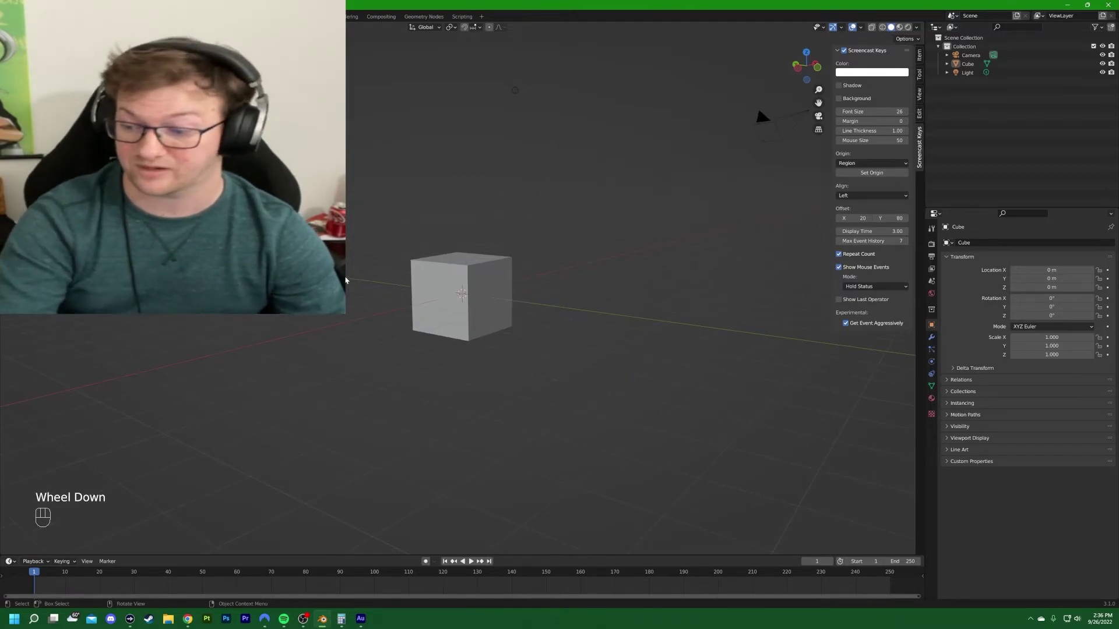
middle_click_drag(345, 281, 463, 282)
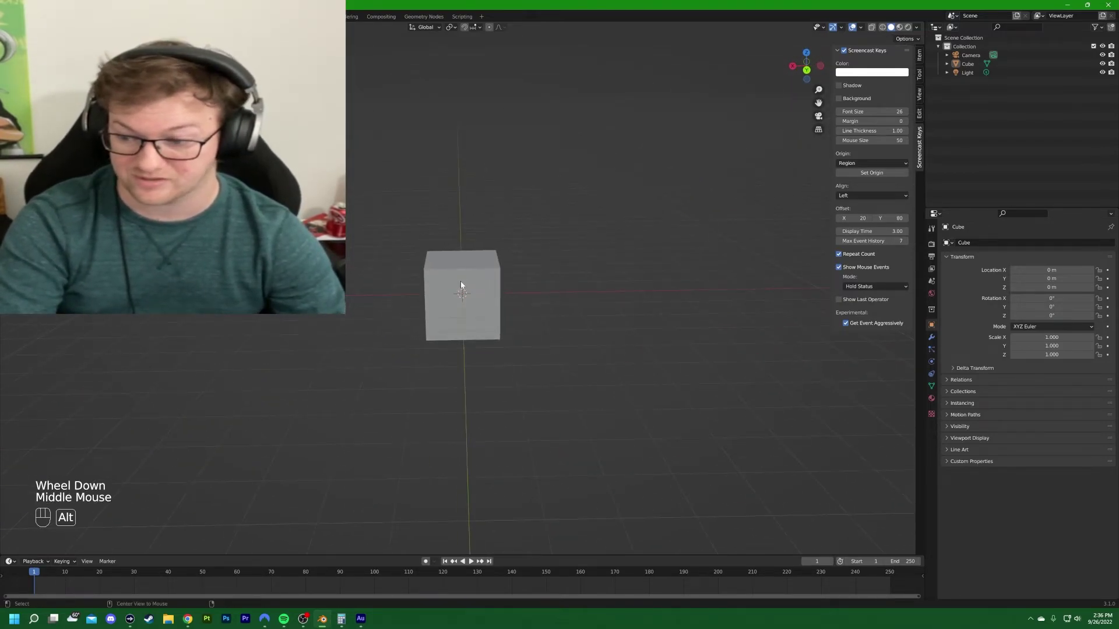
scroll(414, 291, "up", 3, "alt")
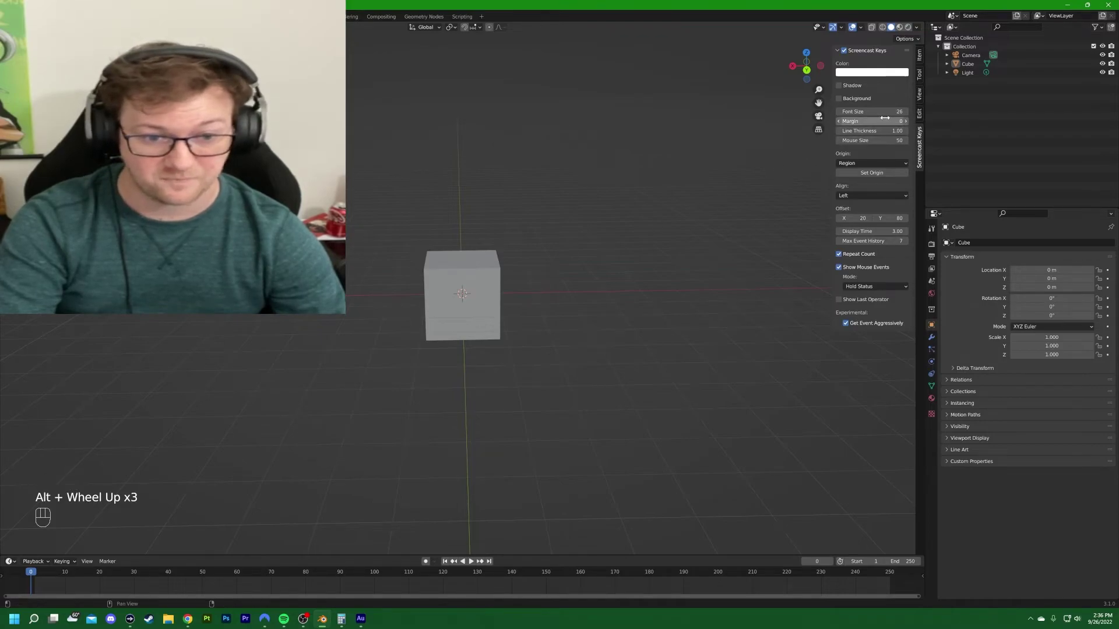
Raise the Screencast Keys font size to 46 in the sidebar and test it by orbiting and zooming around the cube.
left_click_drag(886, 111, 905, 111)
scroll(586, 247, "down", 3)
middle_click_drag(582, 253, 536, 233, "alt")
middle_click_drag(569, 278, 425, 256)
scroll(469, 293, "up", 4)
scroll(425, 256, "down", 1)
key("shift+alt")
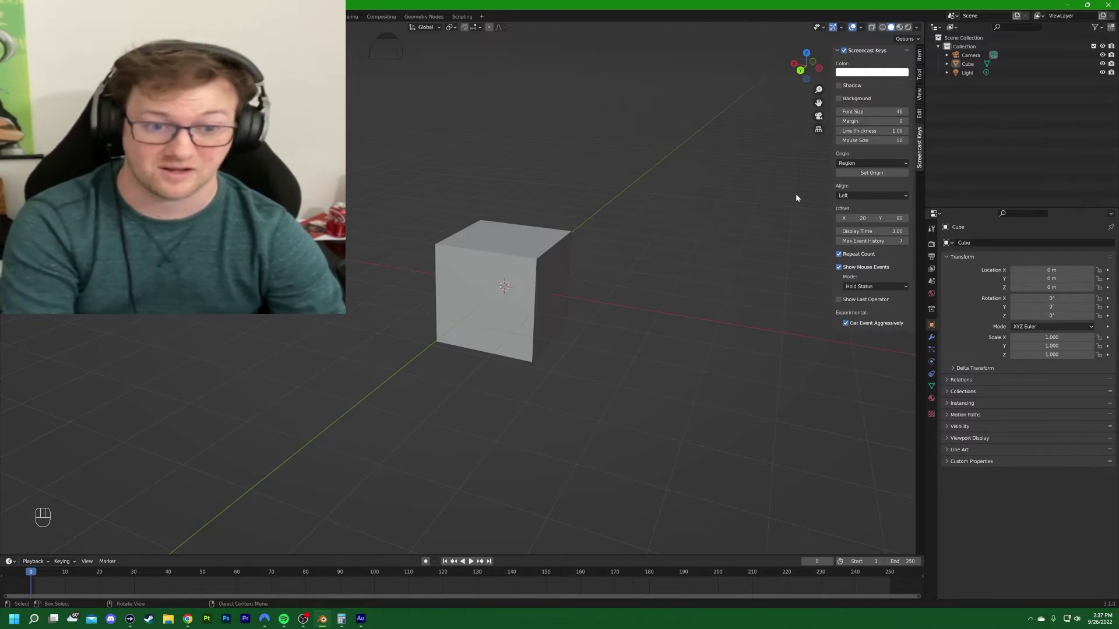
Reduce the Screencast Keys font size to 41 in the sidebar.
left_click(840, 111)
left_click(840, 110)
left_click(840, 111)
left_click(840, 111)
left_click(841, 110)
Increase the Screencast Keys mouse size to 75 in the sidebar.
left_click(906, 141)
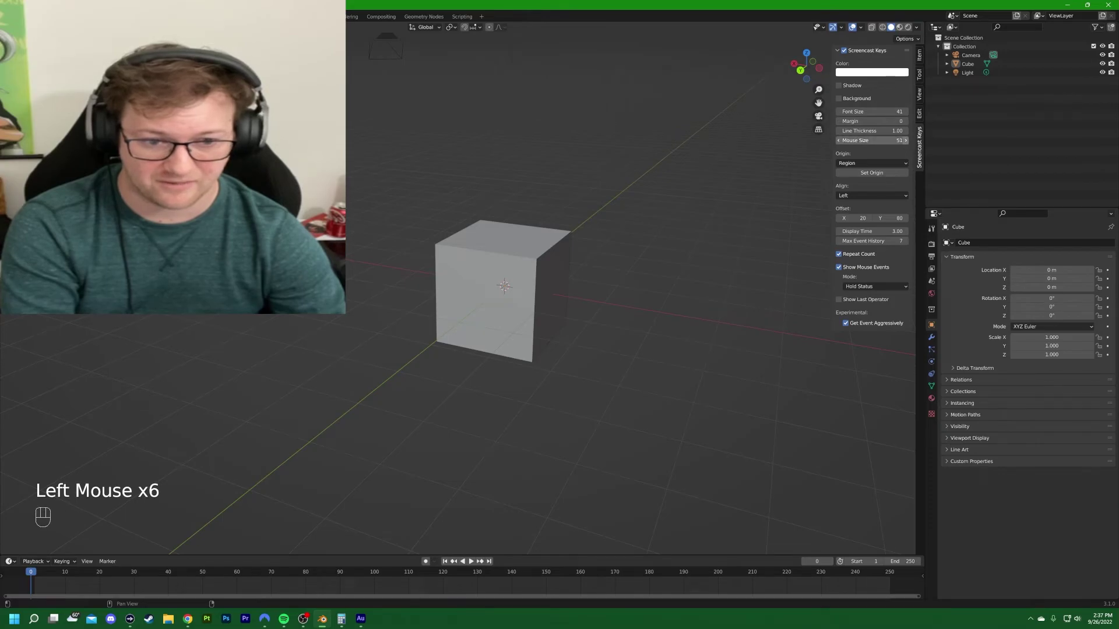
triple_click(905, 141)
triple_click(905, 140)
triple_click(905, 140)
triple_click(905, 141)
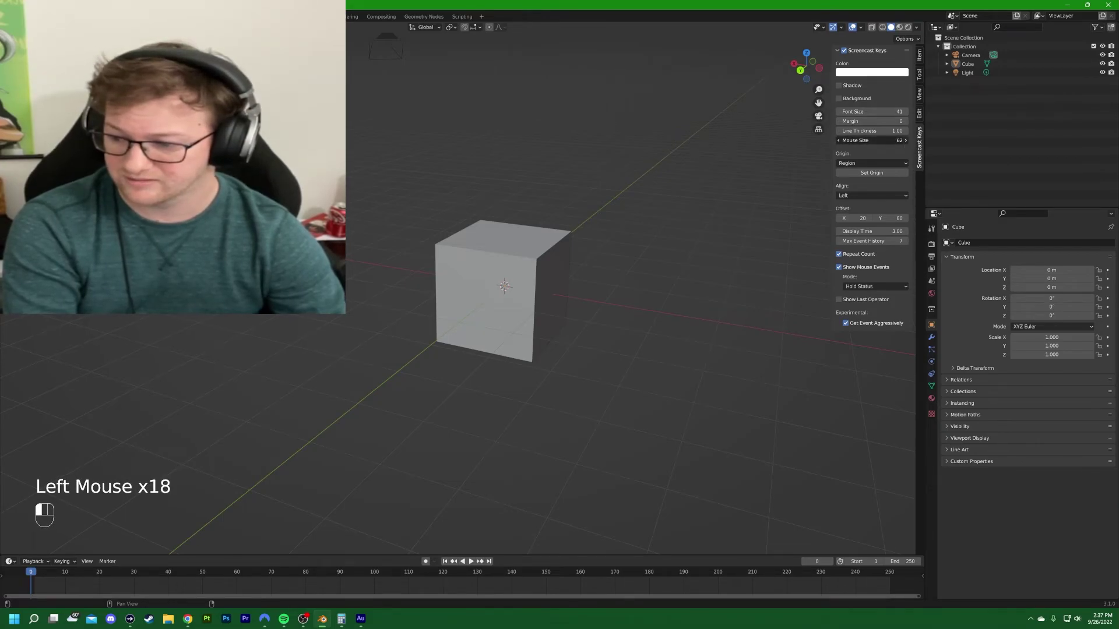
triple_click(905, 140)
double_click(906, 140)
double_click(905, 140)
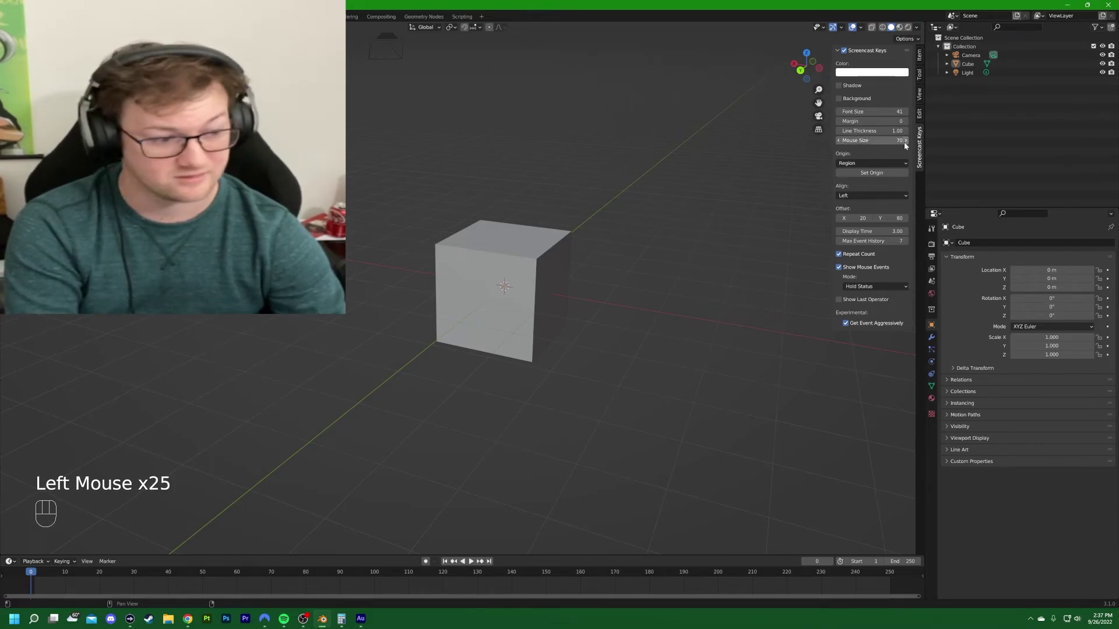
double_click(905, 140)
double_click(905, 140)
left_click(905, 140)
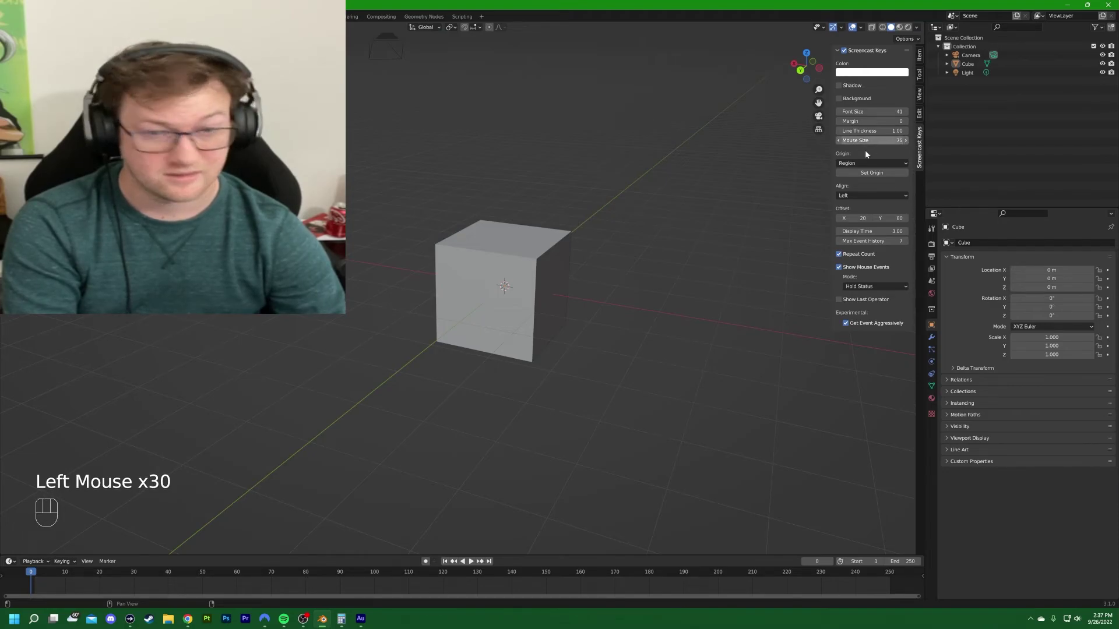
Enable Shadow for the displayed text and test it by selecting the cube and calling Delete without confirming.
left_click(851, 85)
left_click(510, 249)
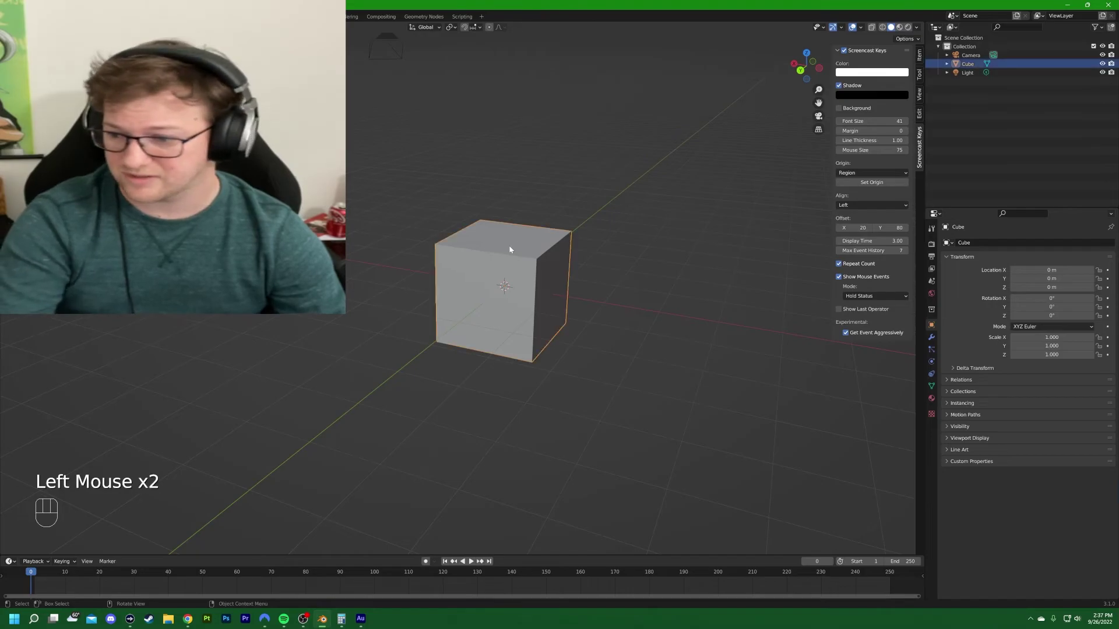
key("x")
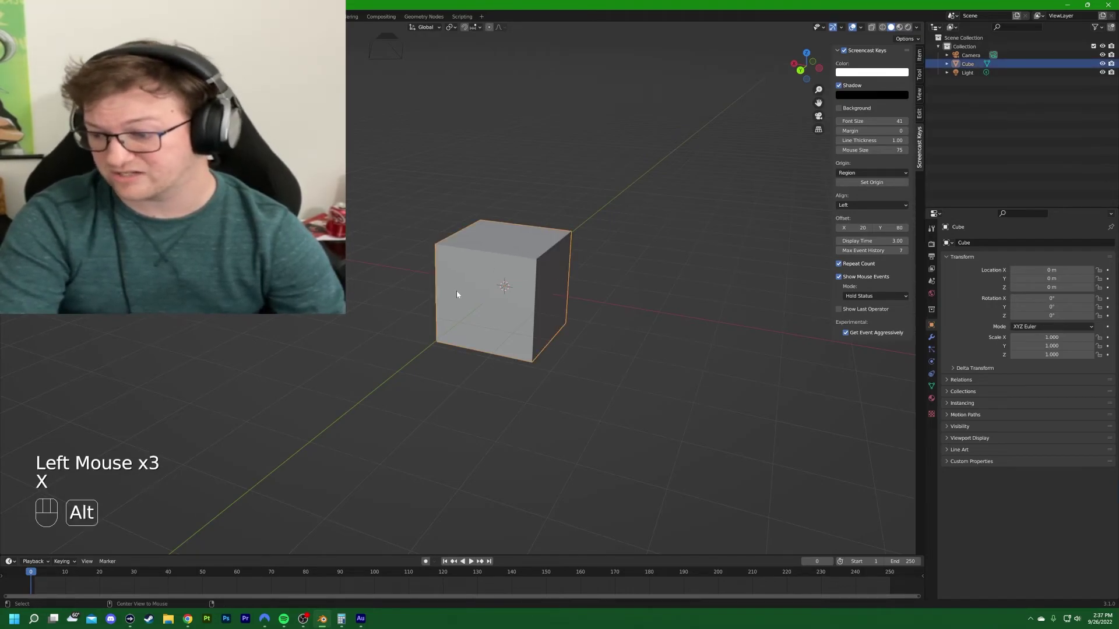
right_click(448, 290)
Orbit and zoom around the selected cube to check the mouse event display with Shadow enabled.
middle_click_drag(545, 286, 585, 265)
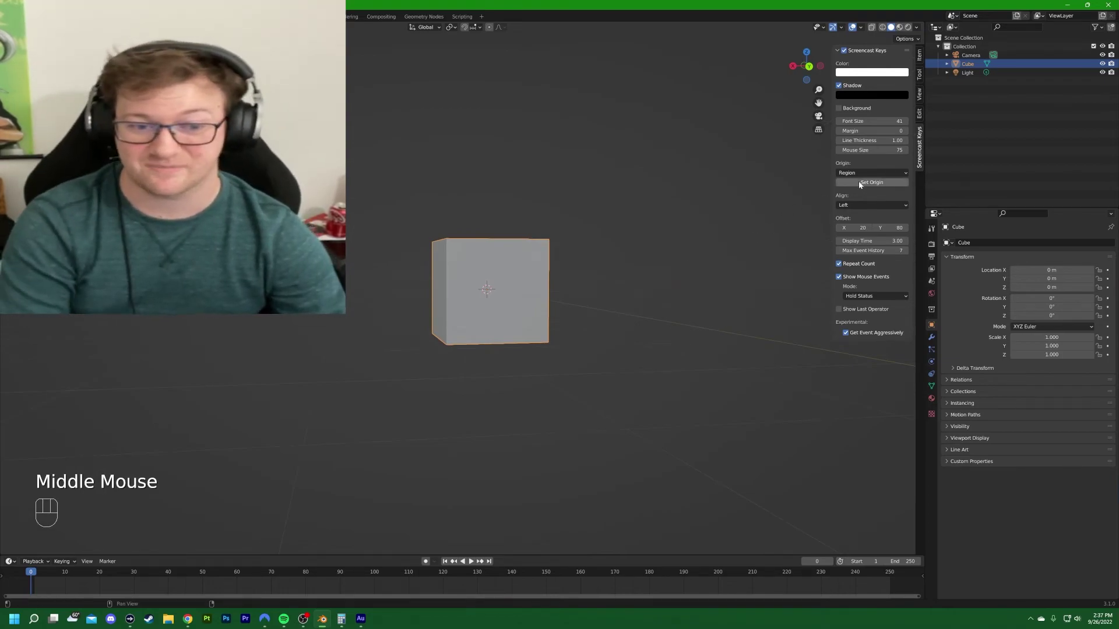
scroll(860, 175, "down", 1)
scroll(862, 164, "up", 2)
middle_click_drag(752, 219, 679, 248)
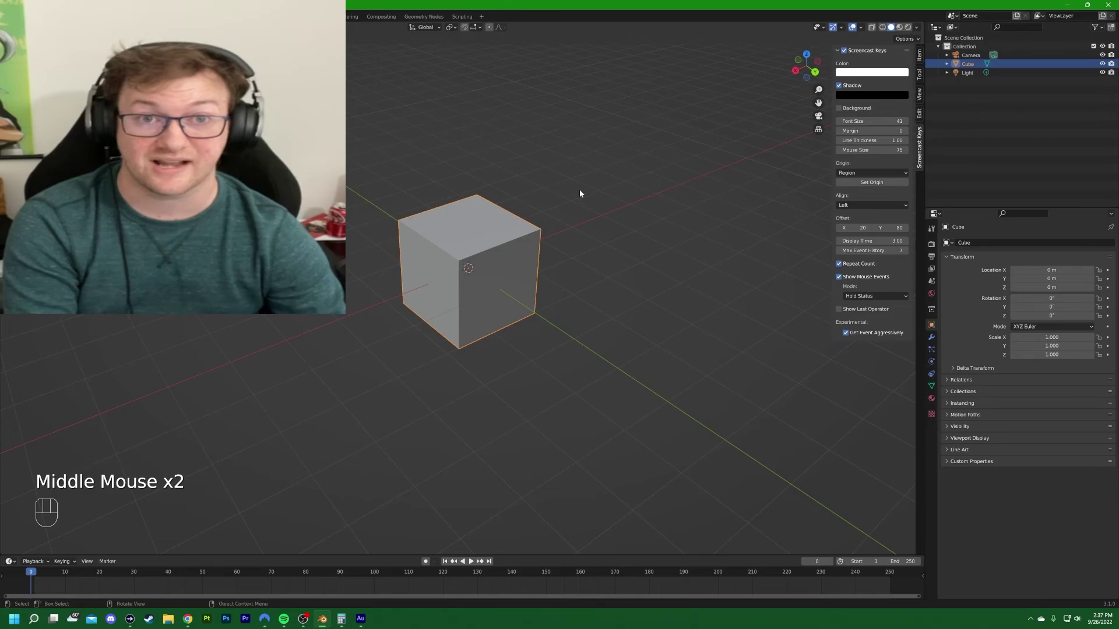
middle_click_drag(506, 193, 532, 182)
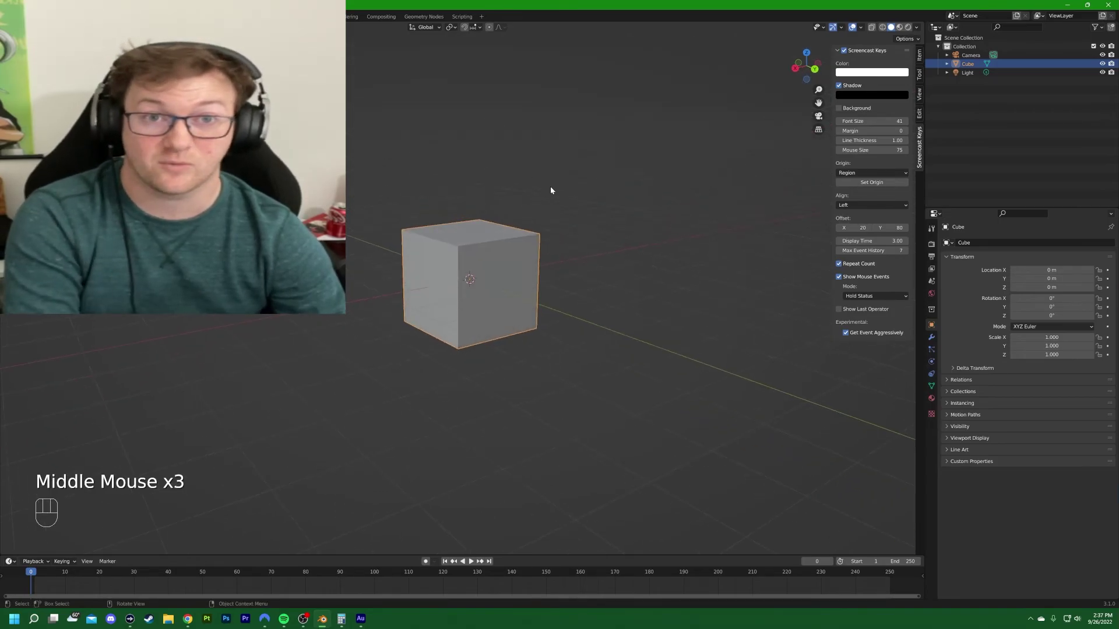